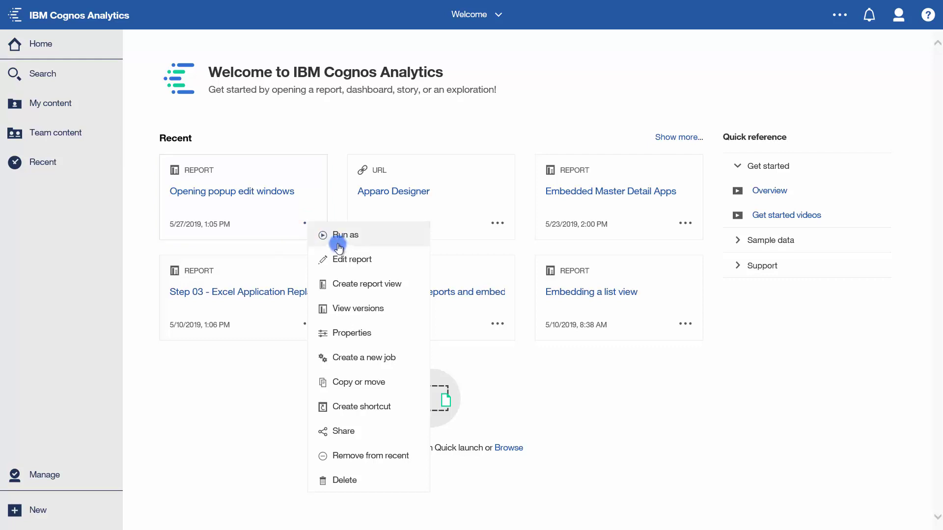
Edit the "Opening popup edit windows" report and insert an HTML item into the middle cell of the table's first row.
left_click(341, 256)
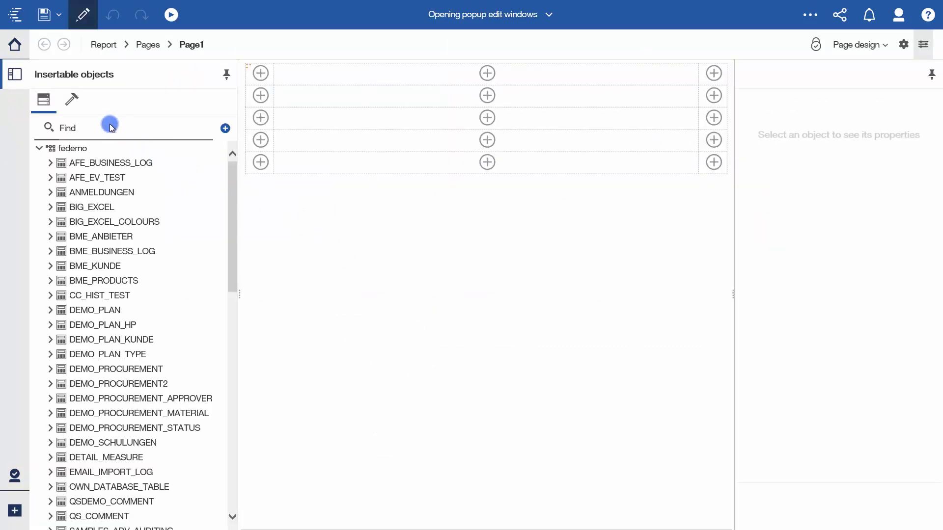
left_click(67, 100)
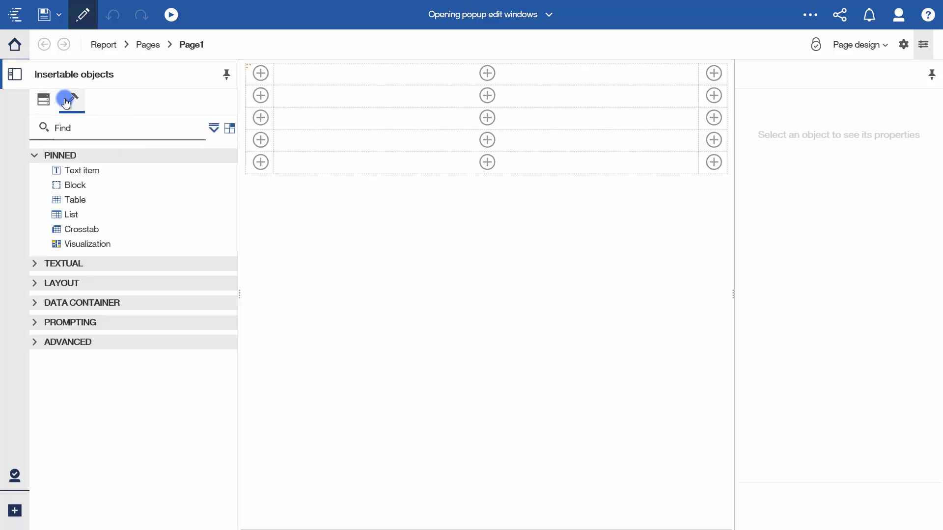
left_click(58, 342)
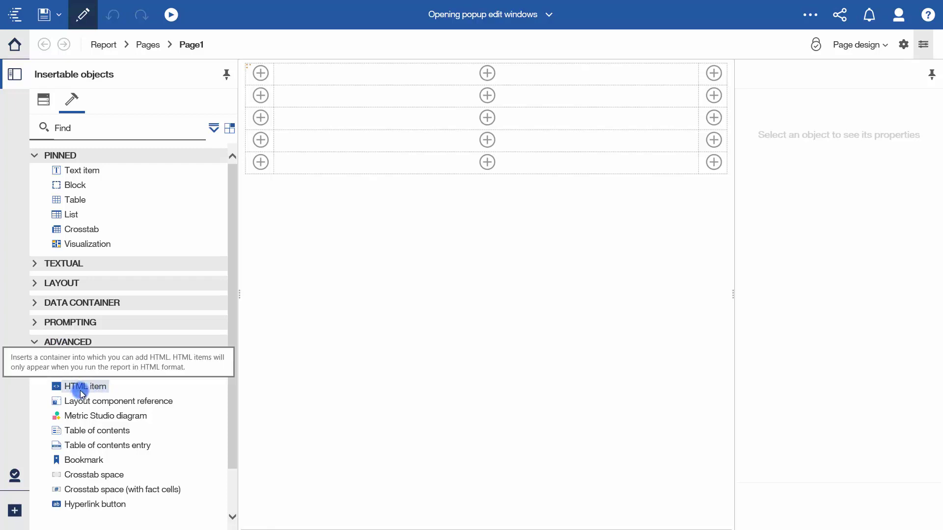
left_click_drag(84, 391, 316, 74)
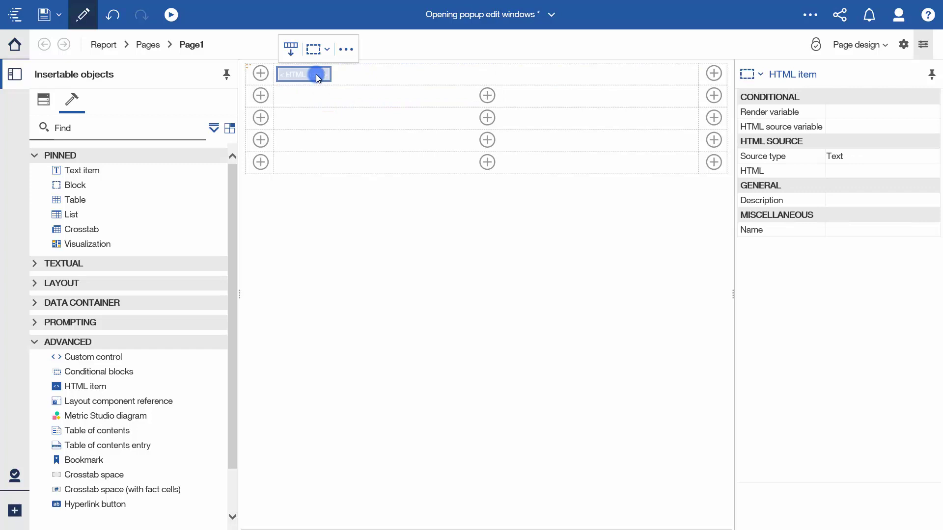
Set the HTML item's source type to Report expression.
left_click(892, 157)
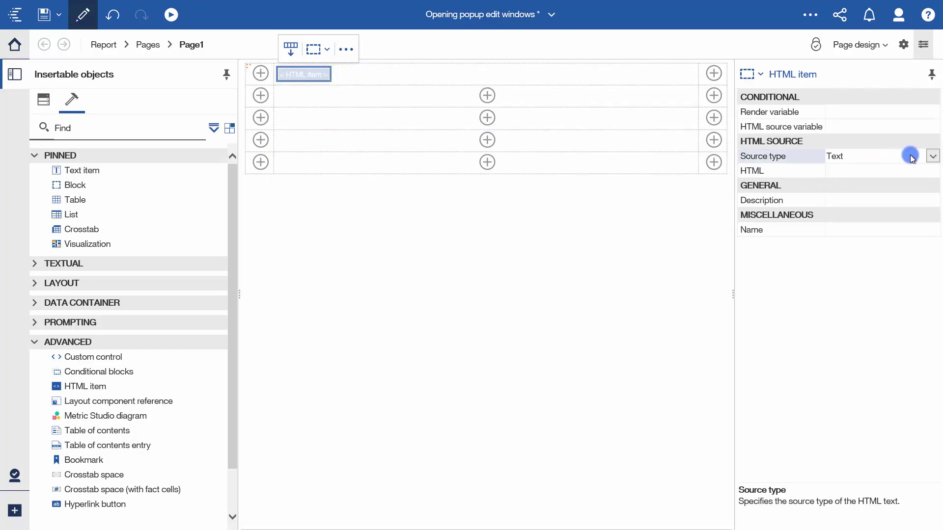
left_click(930, 156)
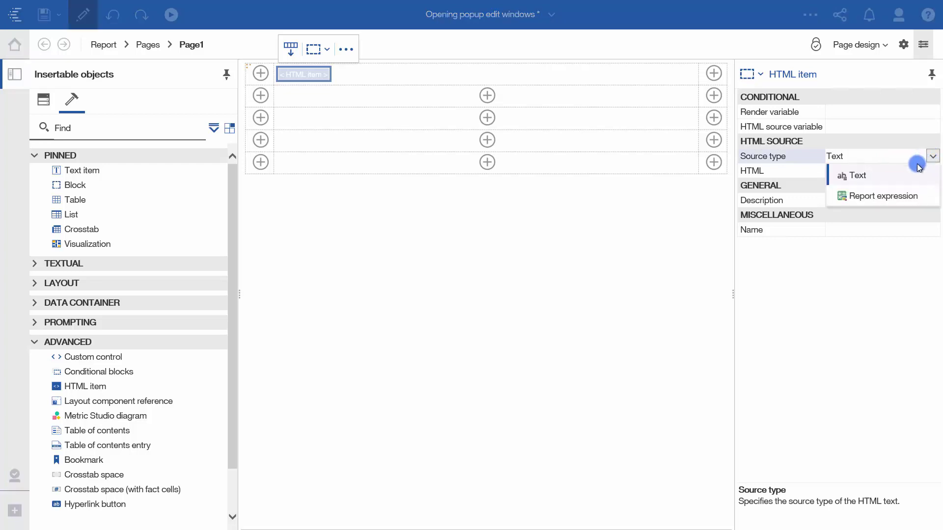
left_click(892, 199)
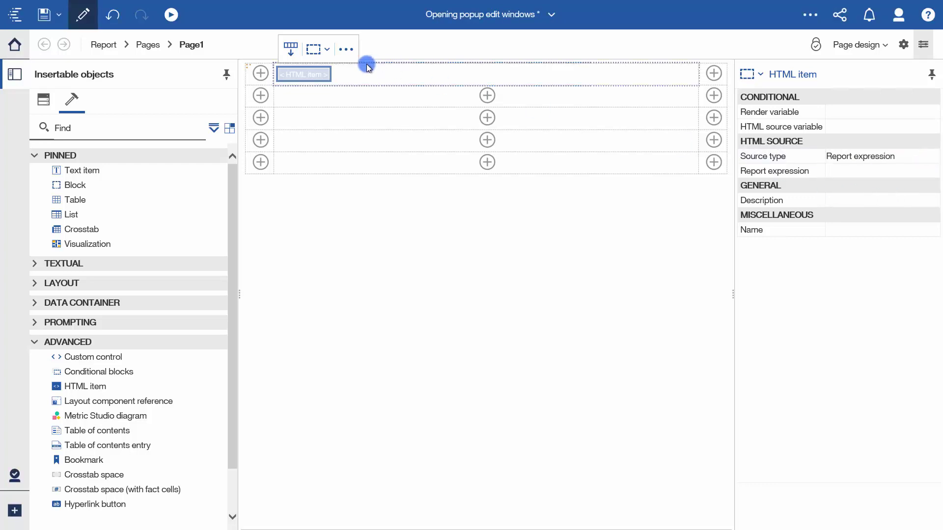
Open the HTML item's report expression for editing, then enlarge and reposition the dialog.
left_click(305, 75)
double_click(305, 75)
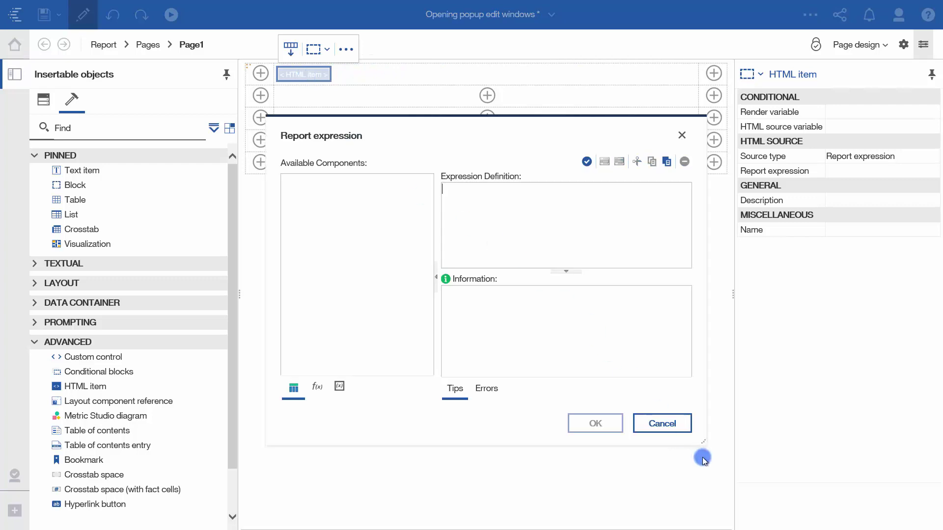
left_click_drag(705, 443, 839, 472)
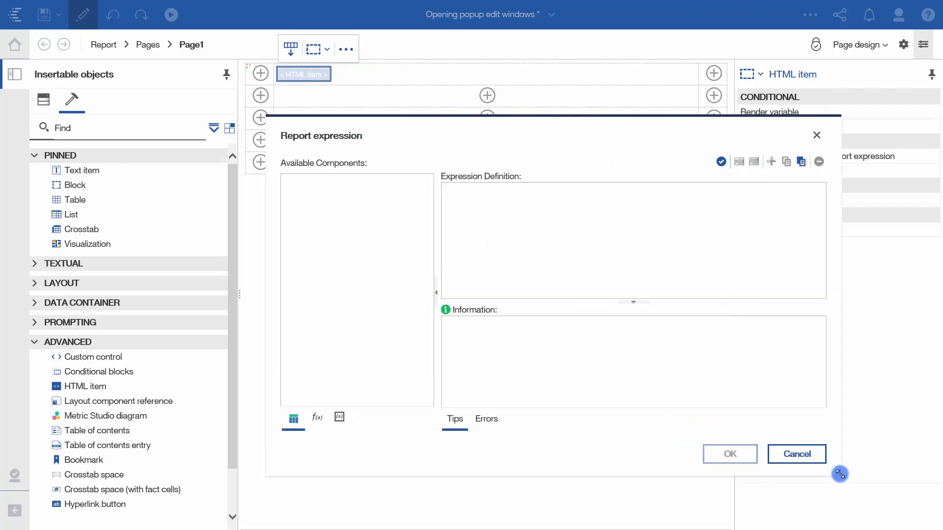
left_click_drag(479, 139, 324, 108)
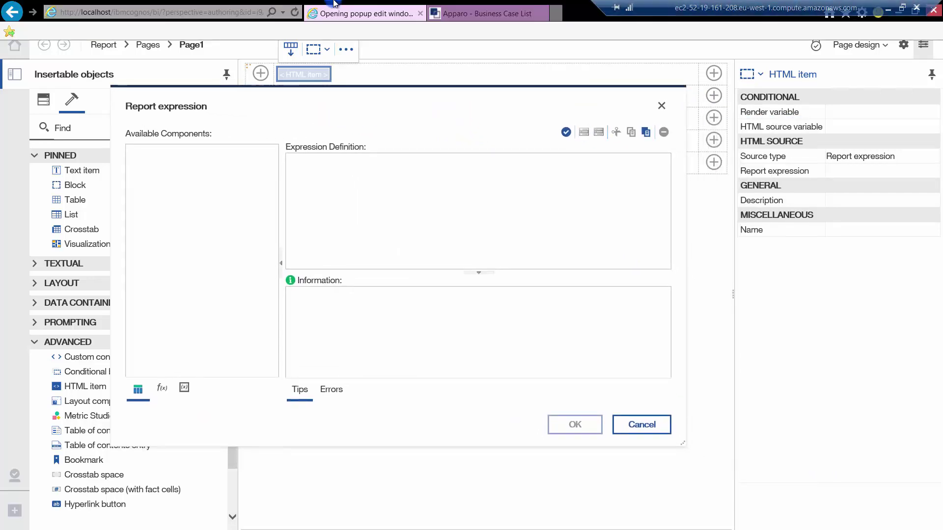
Switch to Apparo Designer and show the "Link into IBM Cognos report" code of the My_1st_Table_BC business case.
left_click(480, 16)
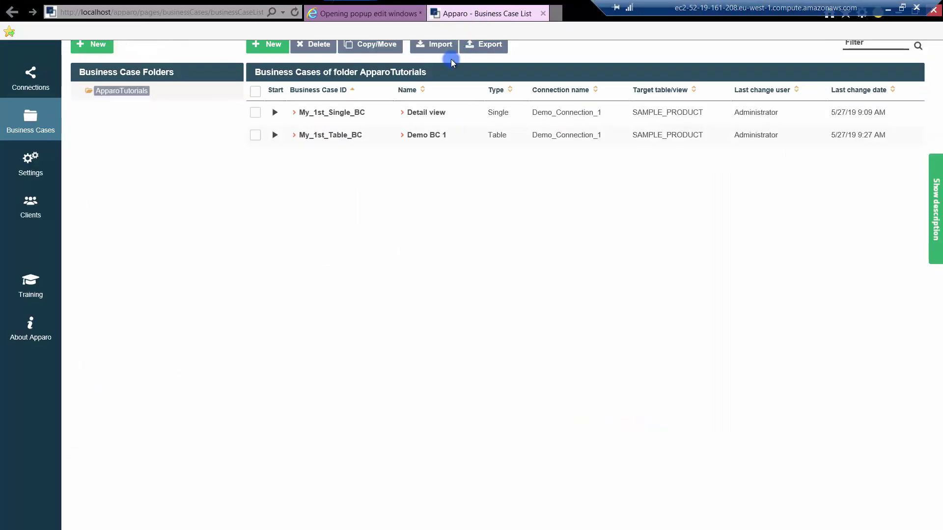
left_click(325, 138)
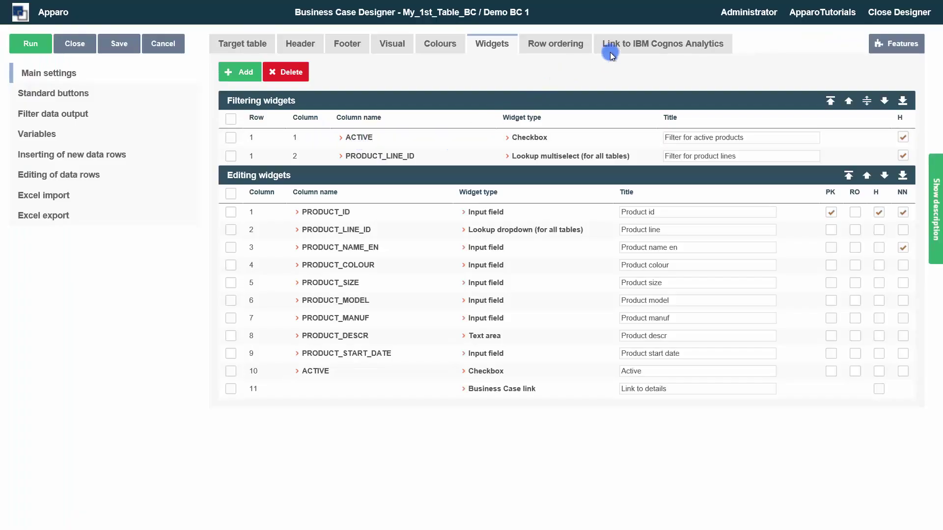
left_click(631, 47)
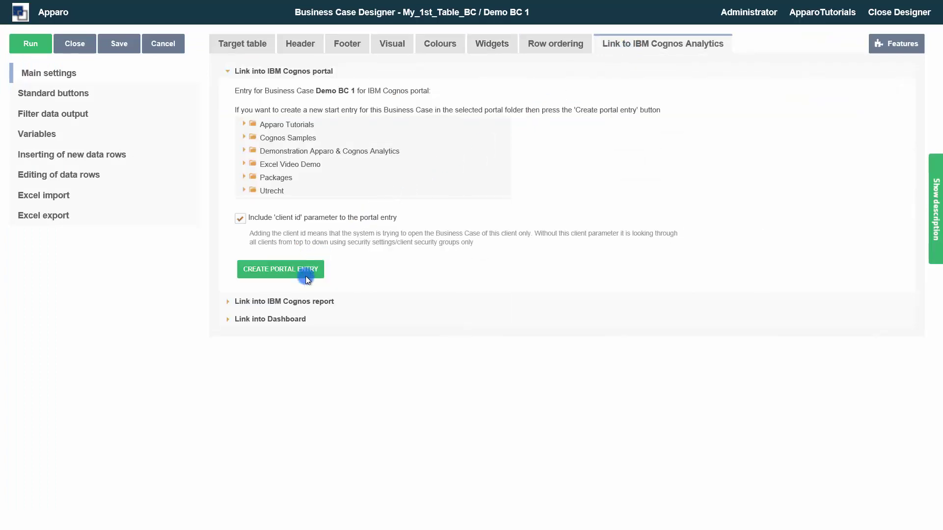
left_click(296, 302)
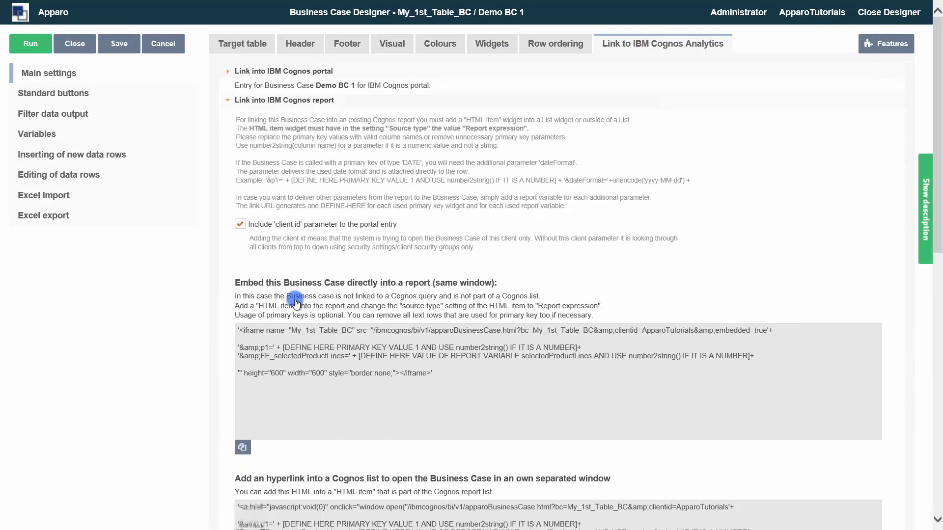
Copy the hyperlink code that opens the business case in its own separated window from a Cognos list.
scroll(295, 299, "down", 3)
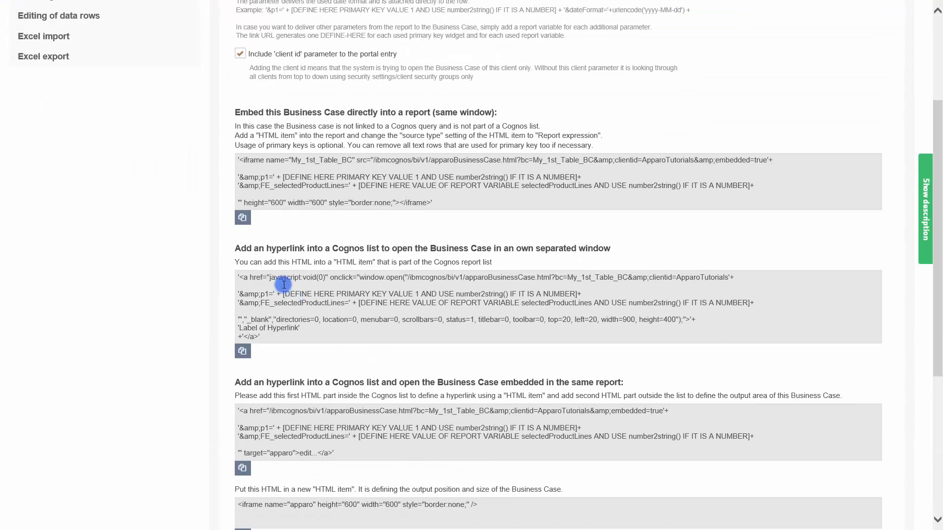
left_click_drag(233, 249, 597, 246)
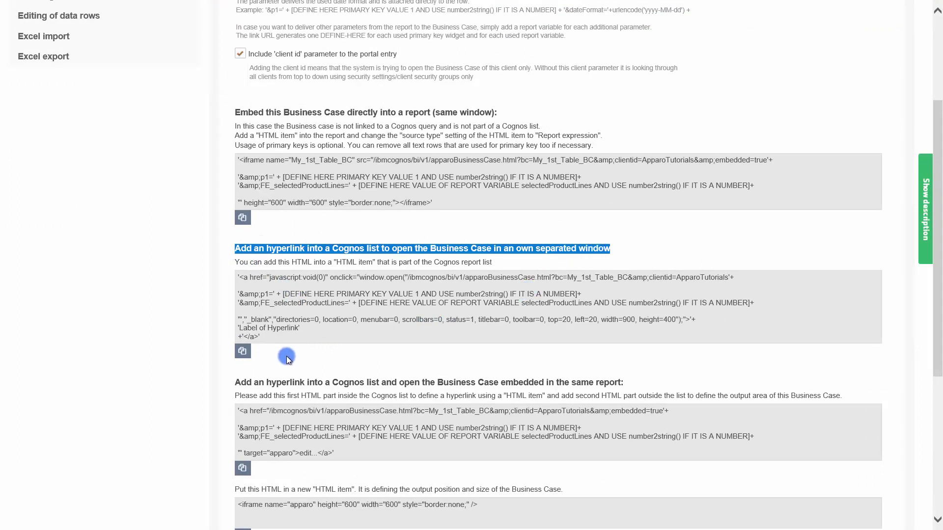
left_click(242, 357)
scroll(242, 356, "down", 5)
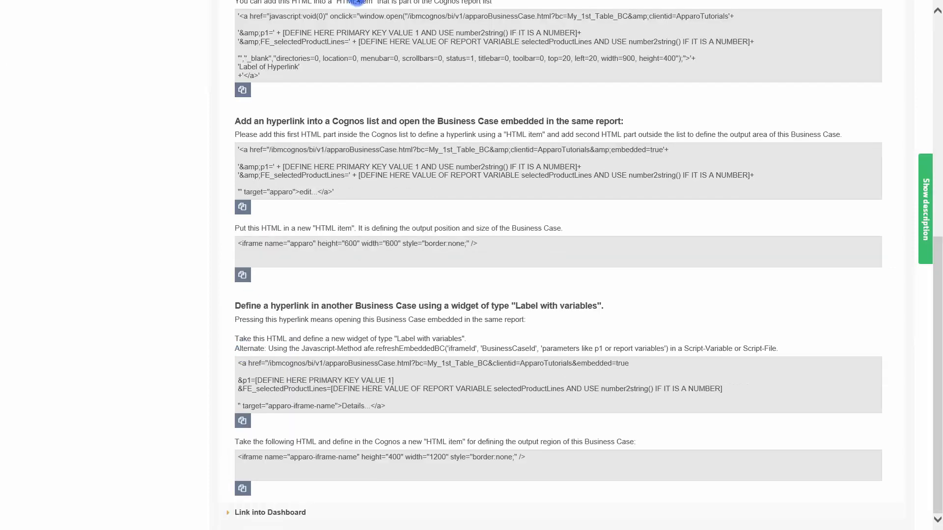
Return to the Cognos report, paste the code into the expression definition, and delete its p1 and FE_selectedProductLines lines.
left_click(361, 9)
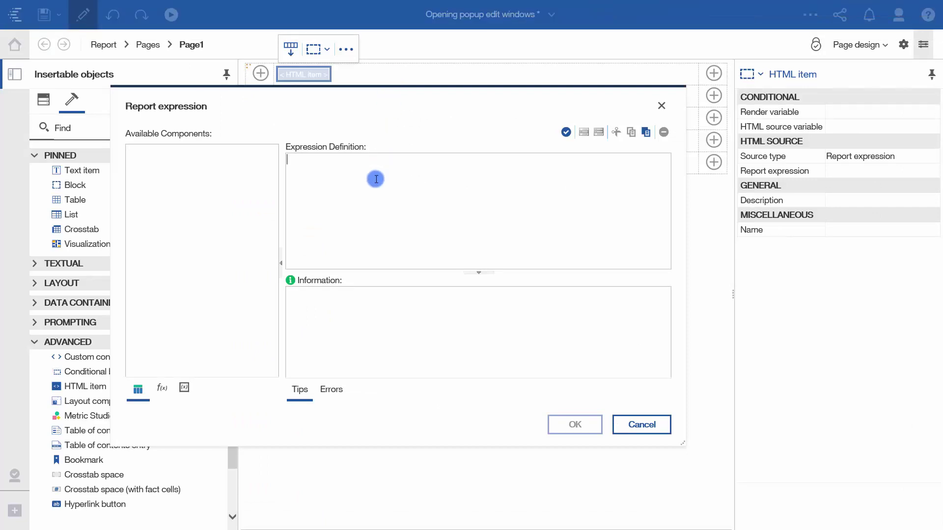
key("ctrl+v")
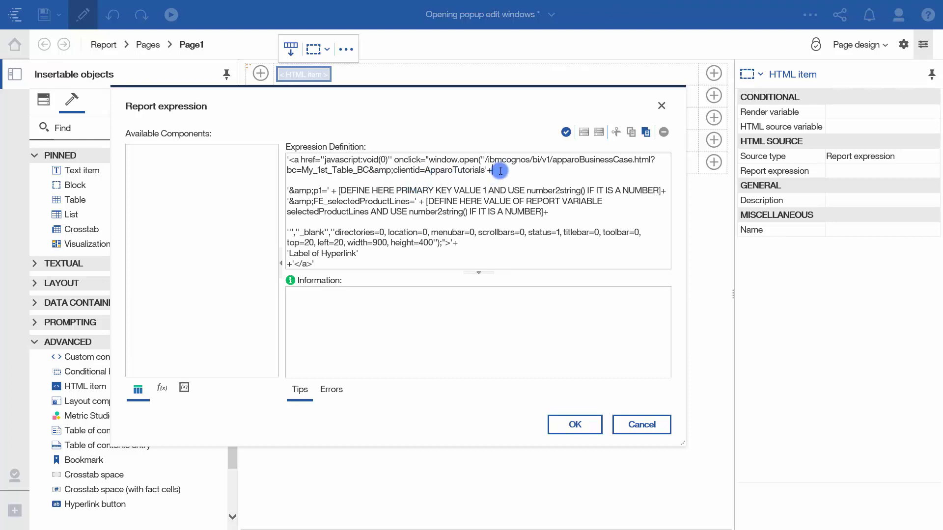
left_click_drag(501, 171, 273, 165)
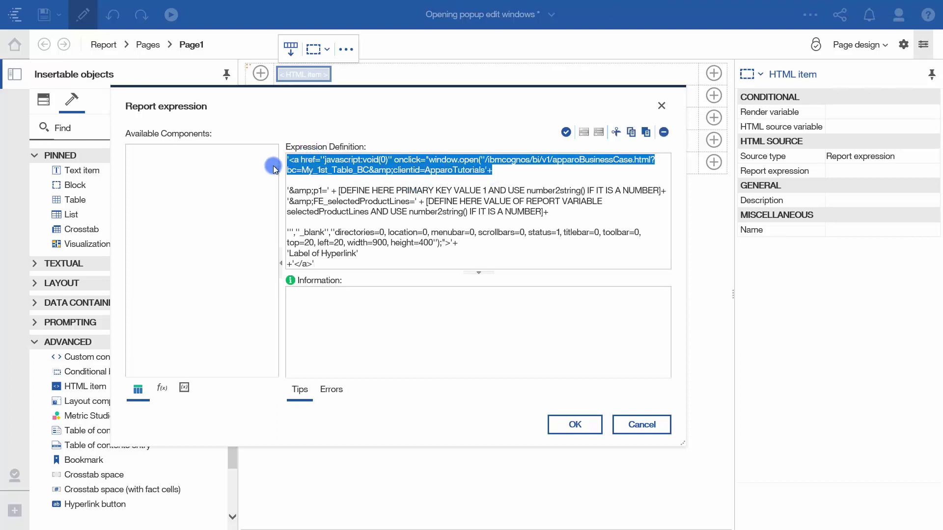
left_click(290, 180)
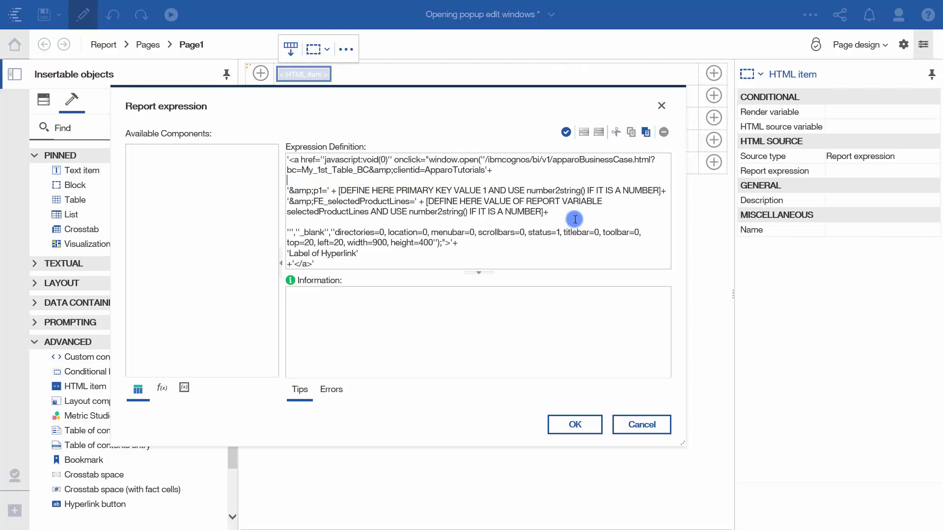
left_click_drag(549, 212, 307, 189)
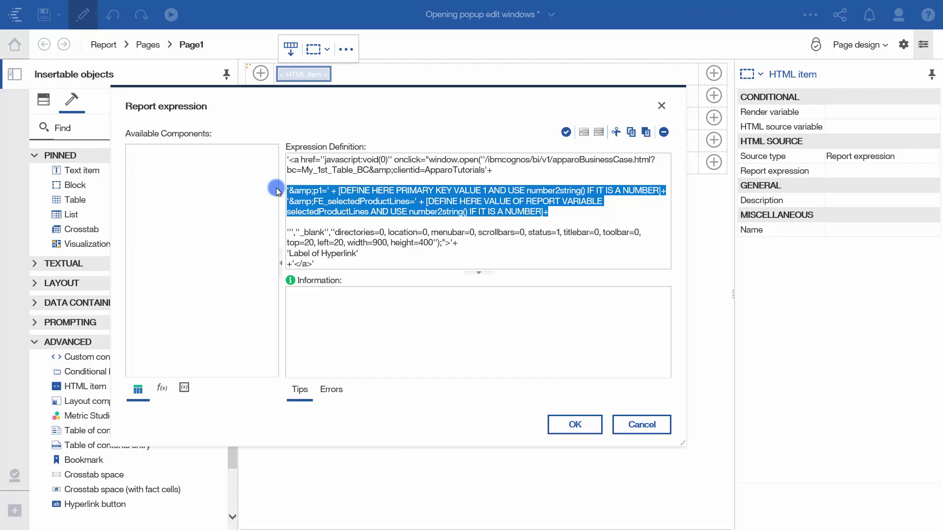
key("BackSpace")
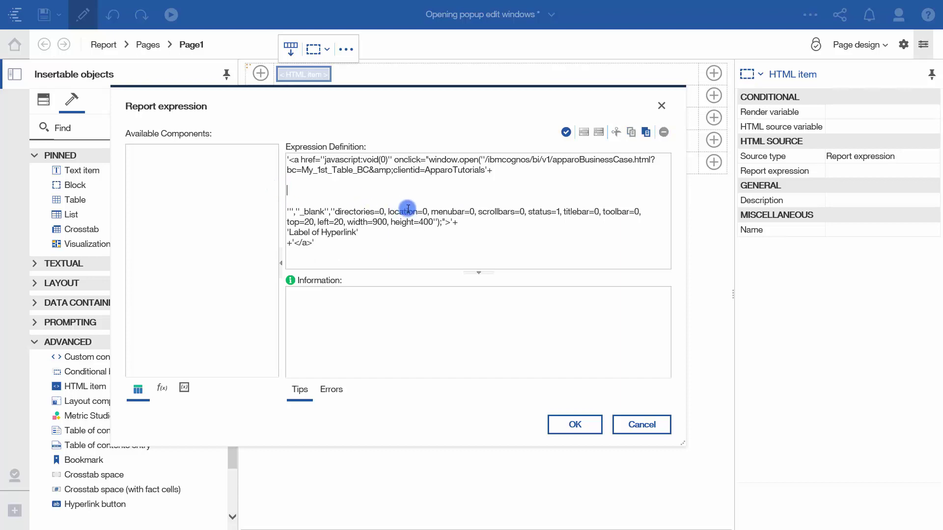
Set the popup window's width to 1280 and height to 620 in the expression.
left_click_drag(461, 220, 268, 216)
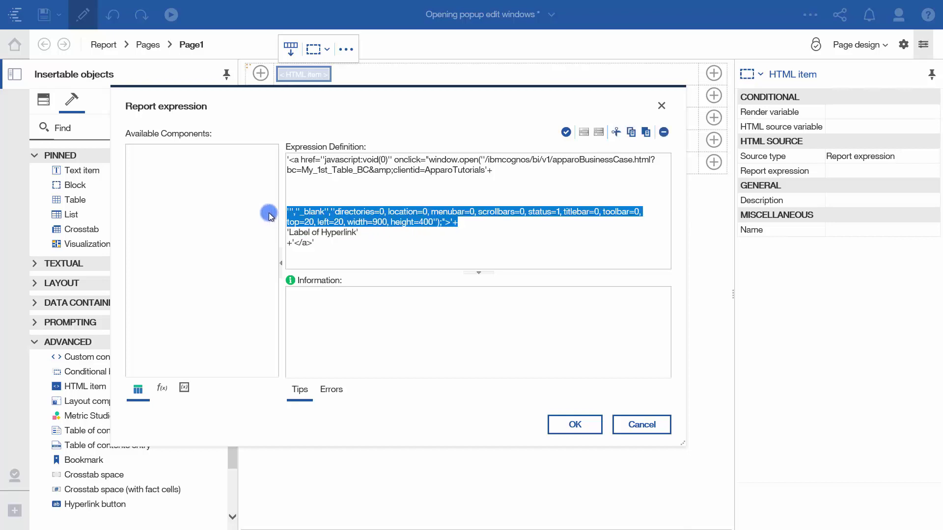
left_click(378, 222)
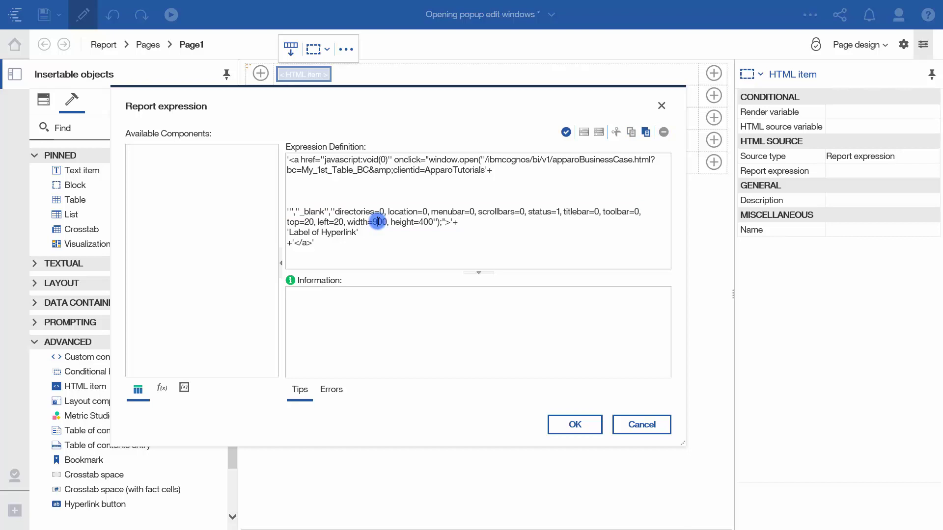
key("BackSpace")
key("BackSpace")
type("128")
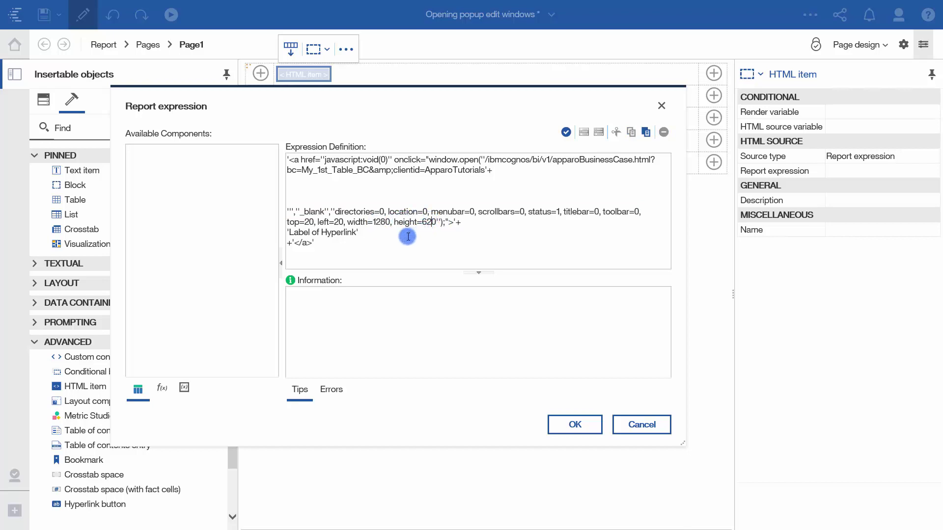
Replace the hyperlink label in the expression with 'Edit data source' and accept the expression.
left_click_drag(355, 232, 288, 232)
left_click(341, 233)
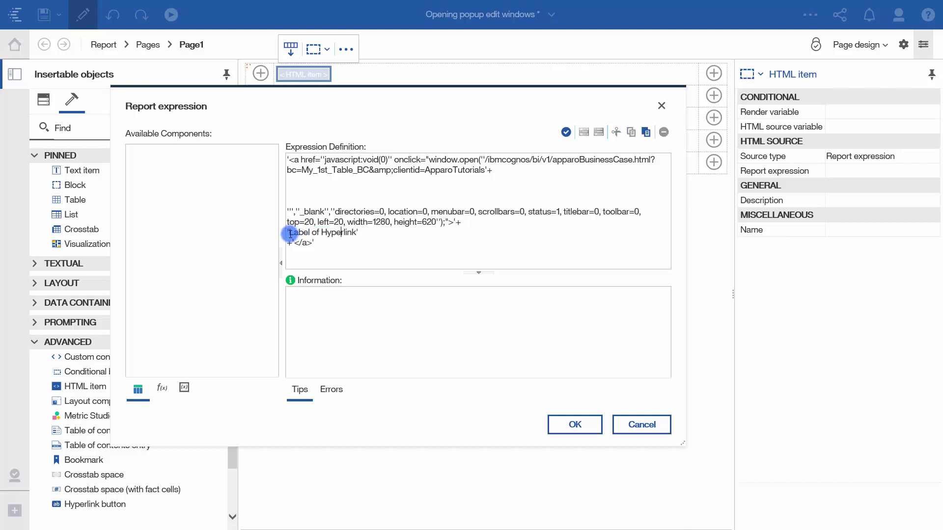
key("BackSpace")
key("BackSpace")
key("BackSpace")
key("BackSpace")
key("BackSpace")
key("BackSpace")
key("BackSpace")
key("BackSpace")
key("BackSpace")
key("BackSpace")
key("BackSpace")
key("BackSpace")
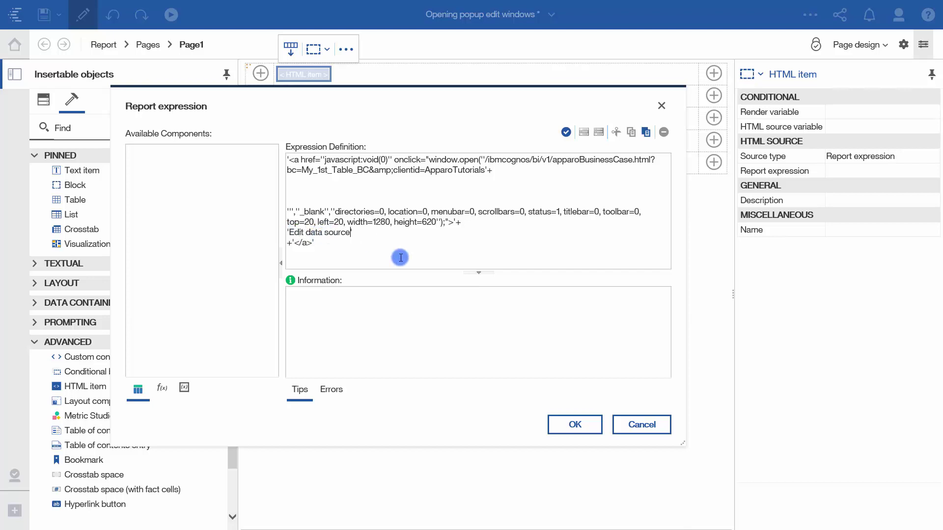
left_click(558, 424)
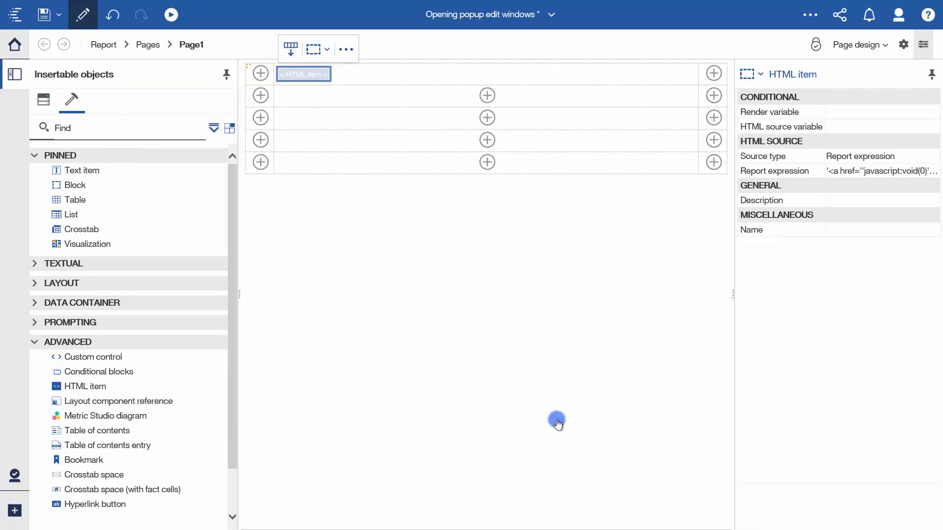
Run the report and open the popup edit window through the "Edit data source" link.
left_click(89, 25)
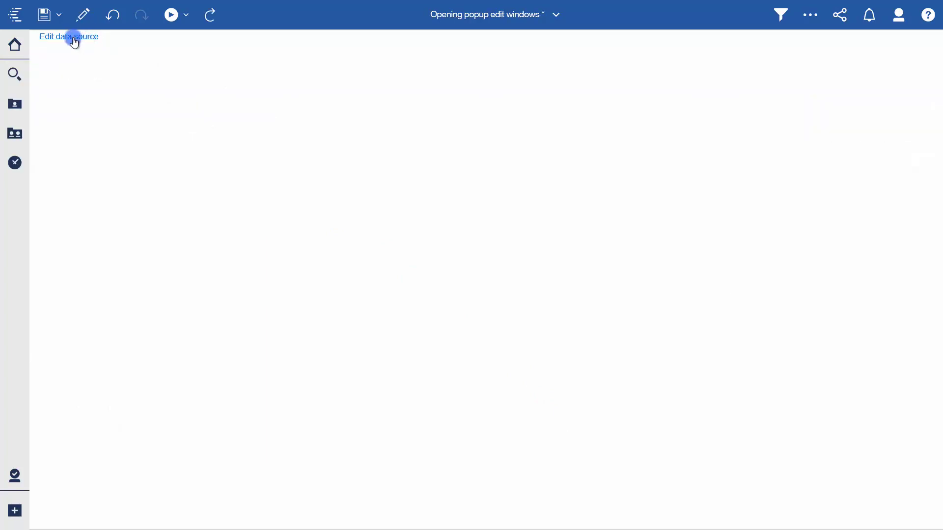
left_click(75, 43)
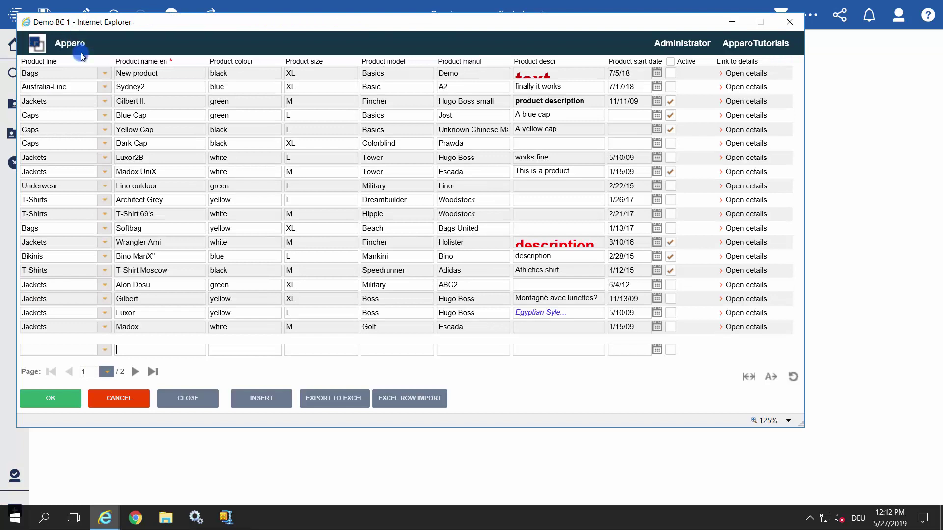
Examine the first row's product line choices and the start date calendar of the Gilbert II. row, keeping their values.
left_click(103, 74)
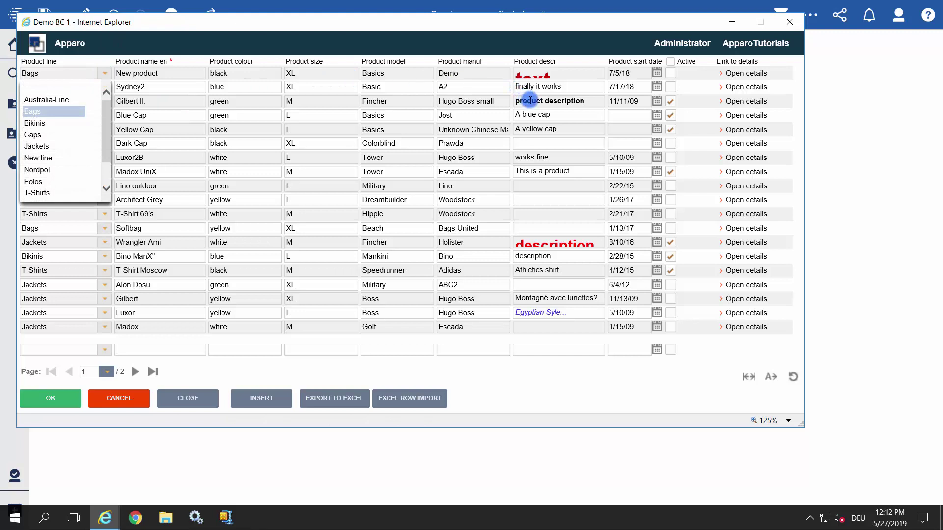
left_click(657, 101)
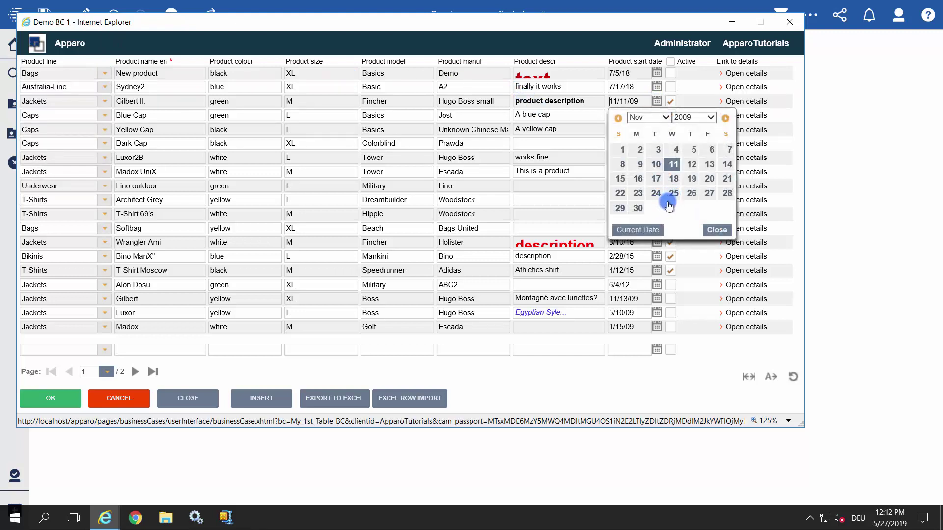
left_click(731, 232)
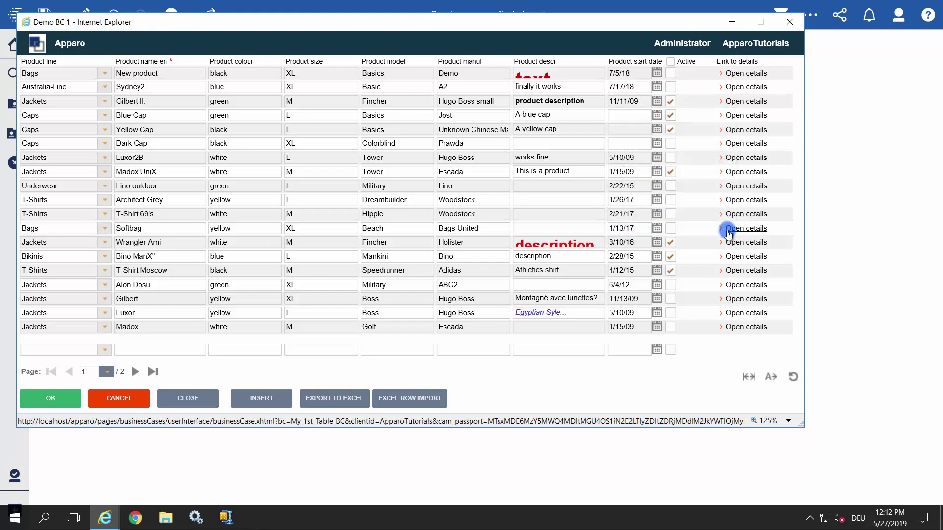
left_click(375, 247)
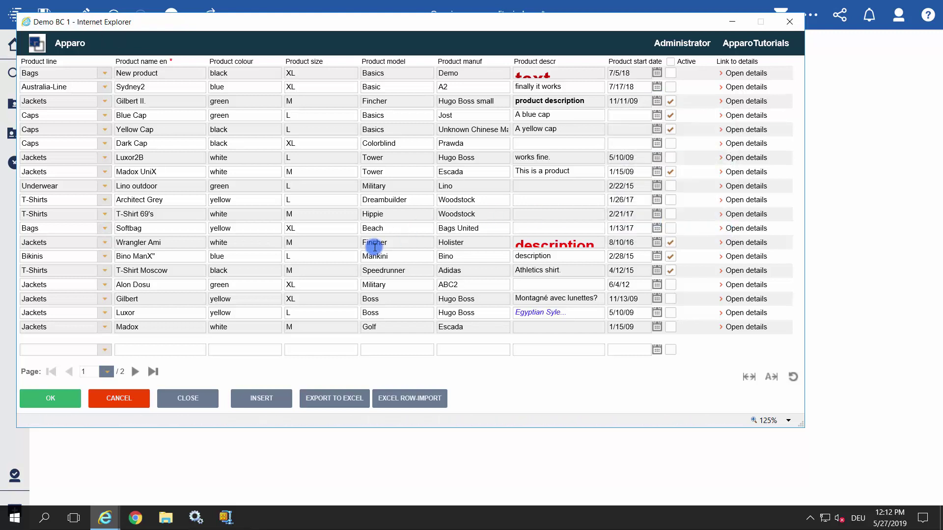
Close the popup edit window, return the report to editing, and insert a list named Products below the HTML item.
left_click(197, 402)
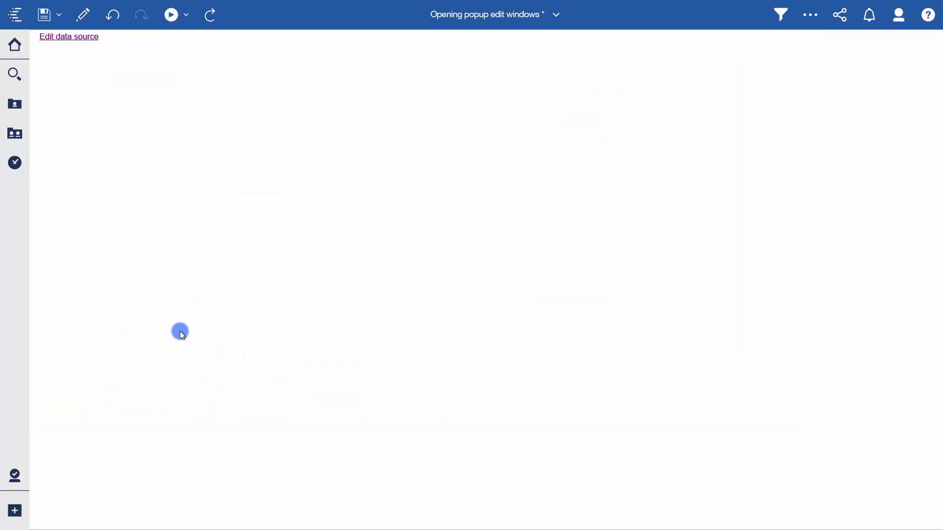
left_click(88, 22)
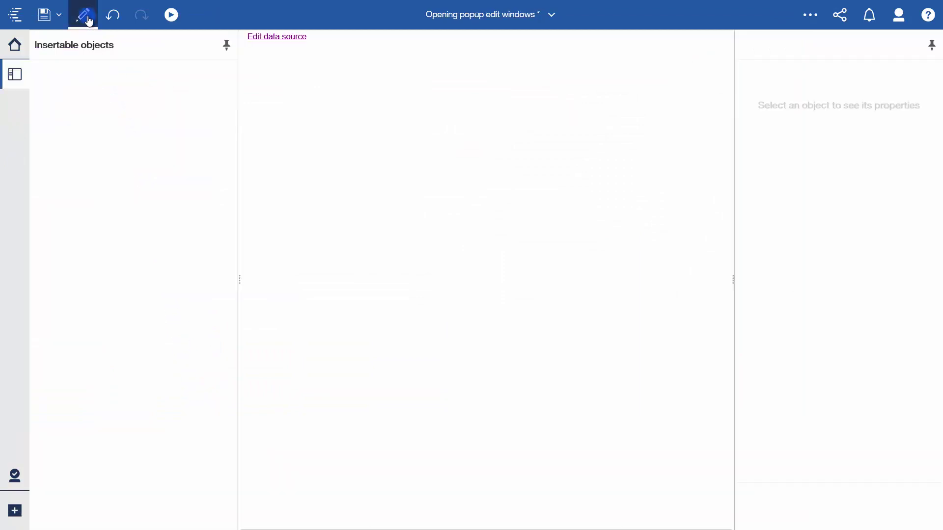
left_click_drag(72, 215, 288, 102)
type("Products")
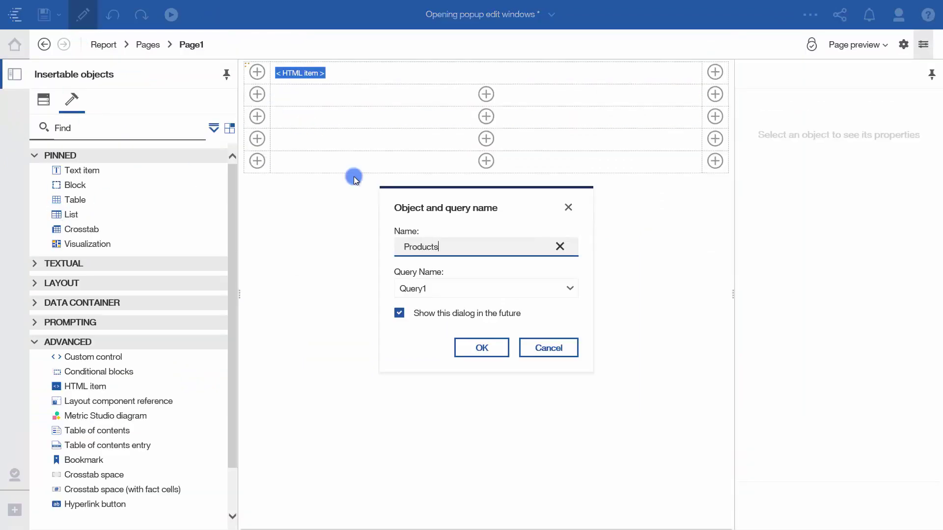
left_click(473, 353)
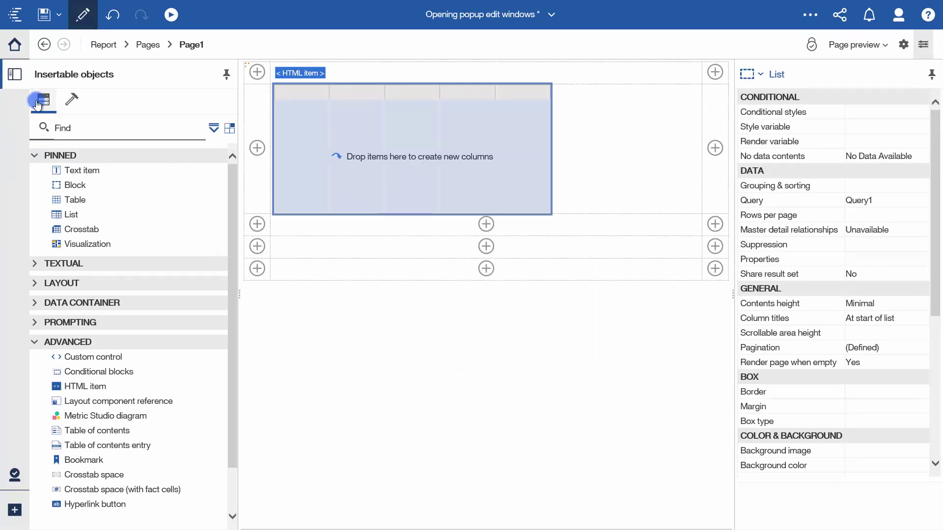
Add PRODUCT_ID, PRODUCT_LINE_ID and PRODUCT_NAME_EN from SAMPLE_PRODUCT as columns of the new list.
left_click(43, 99)
scroll(123, 324, "down", 5)
left_click(49, 449)
left_click_drag(107, 318, 301, 155)
left_click_drag(120, 329, 326, 225)
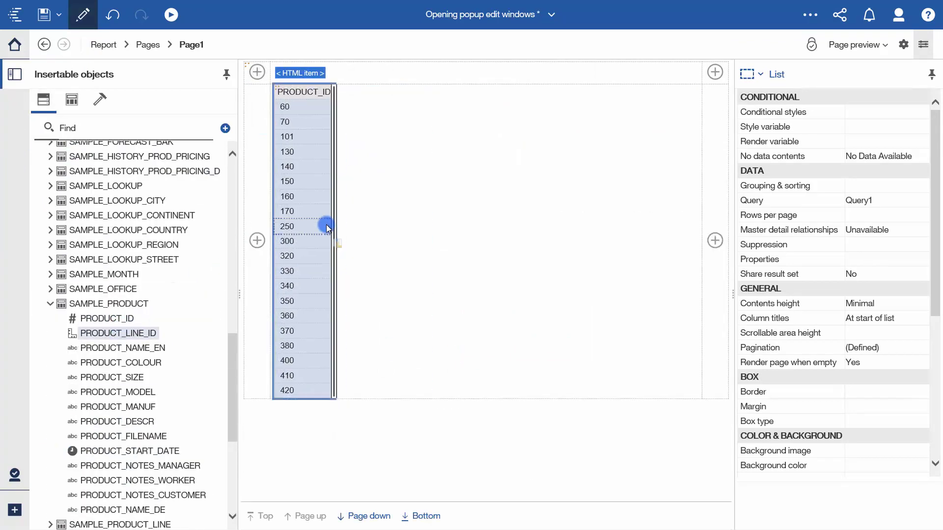
left_click_drag(117, 347, 399, 249)
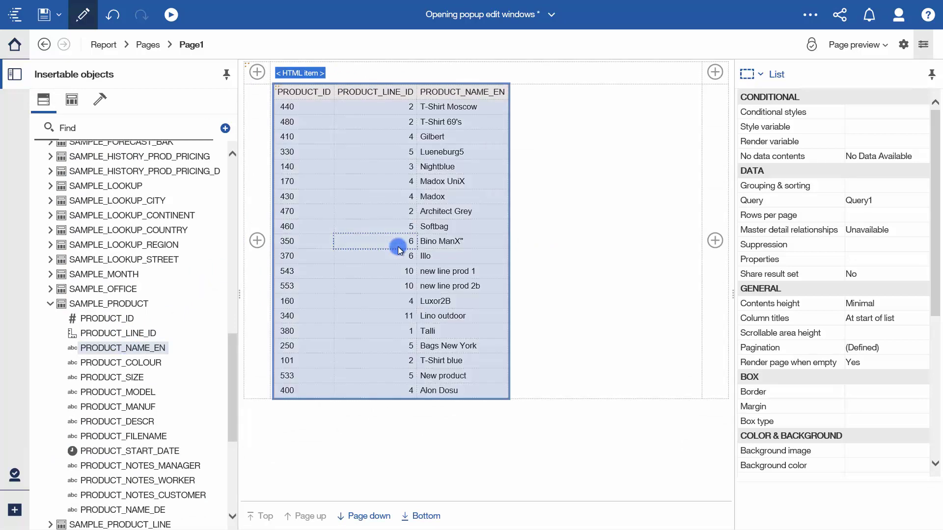
Add an HTML item as the list's last column and set its source type to Report expression.
left_click(101, 100)
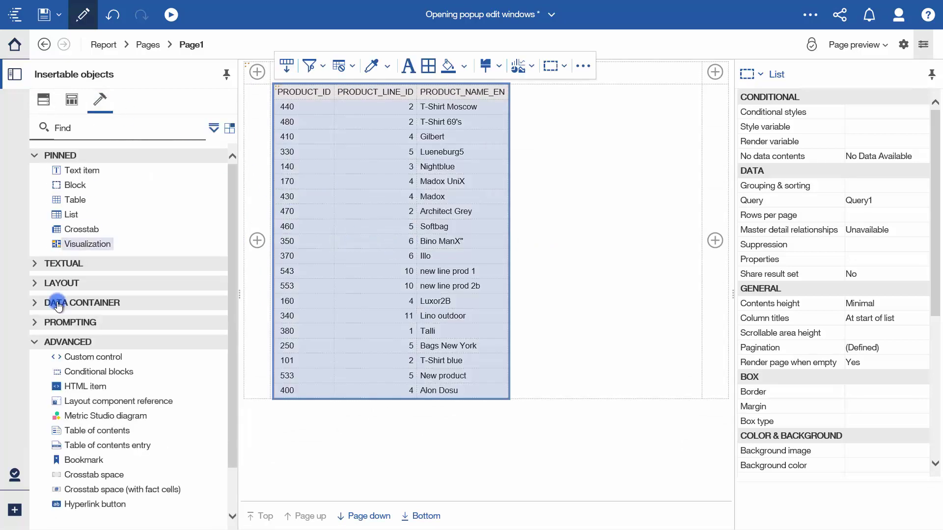
left_click_drag(84, 386, 483, 284)
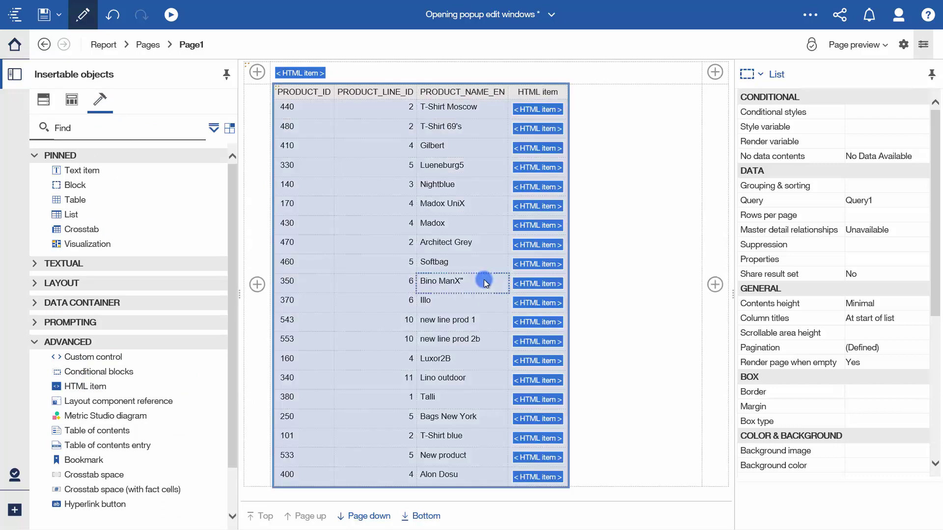
left_click(541, 113)
left_click(900, 173)
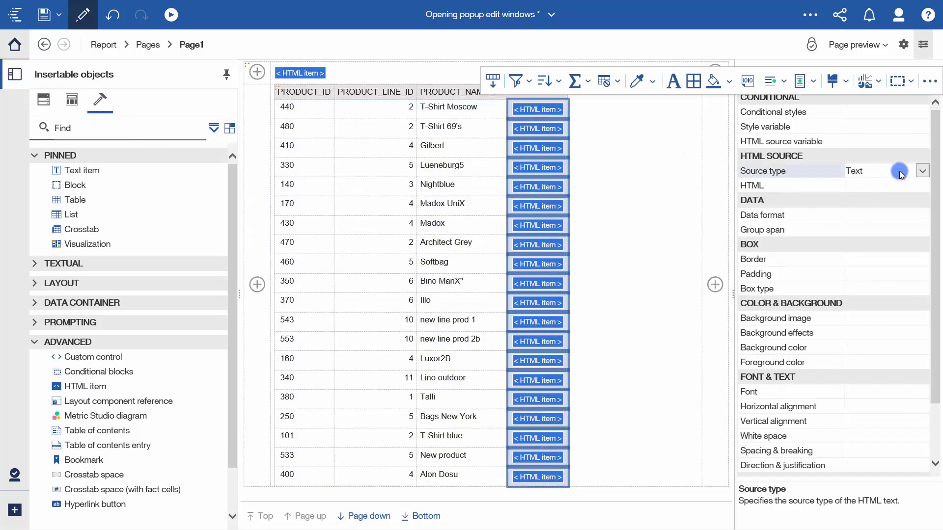
left_click(921, 172)
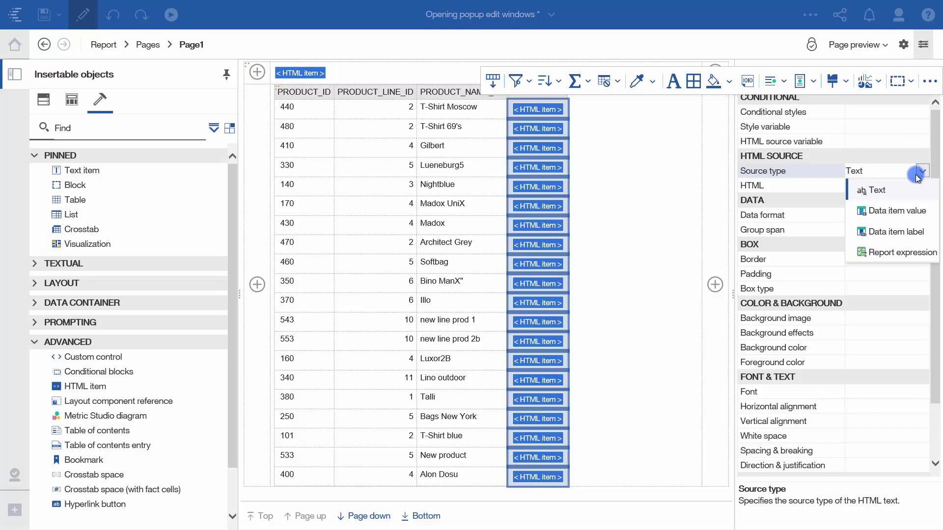
left_click(884, 253)
left_click(535, 72)
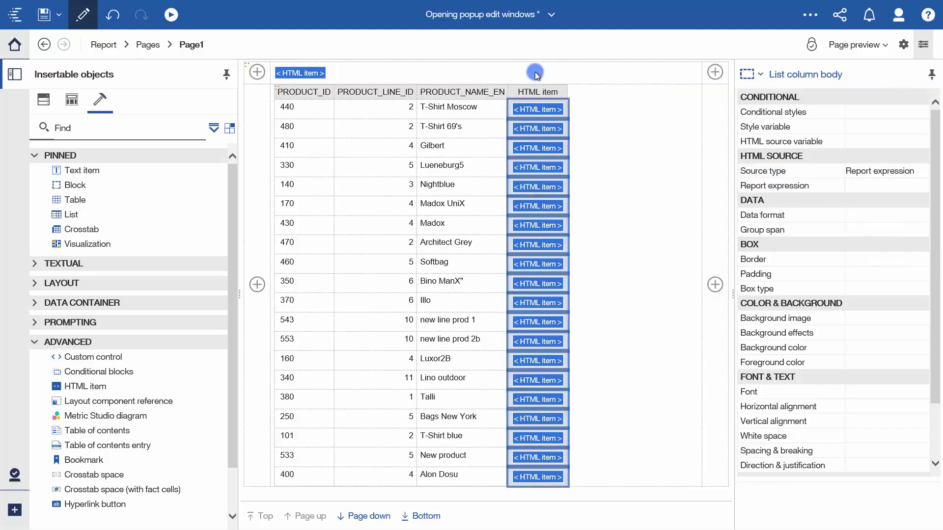
Open the HTML item's expression, then show the Cognos report link code of business case My_1st_Single_BC in Apparo Designer.
double_click(540, 115)
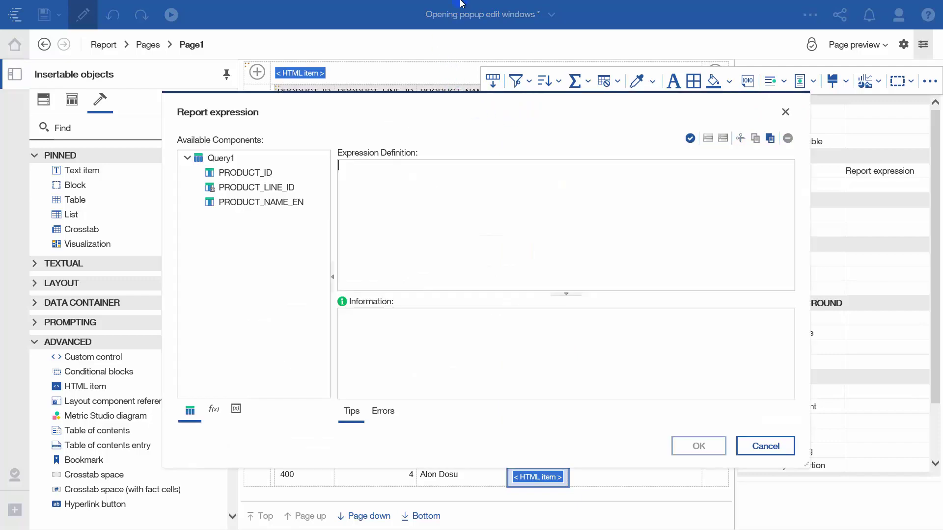
left_click(469, 13)
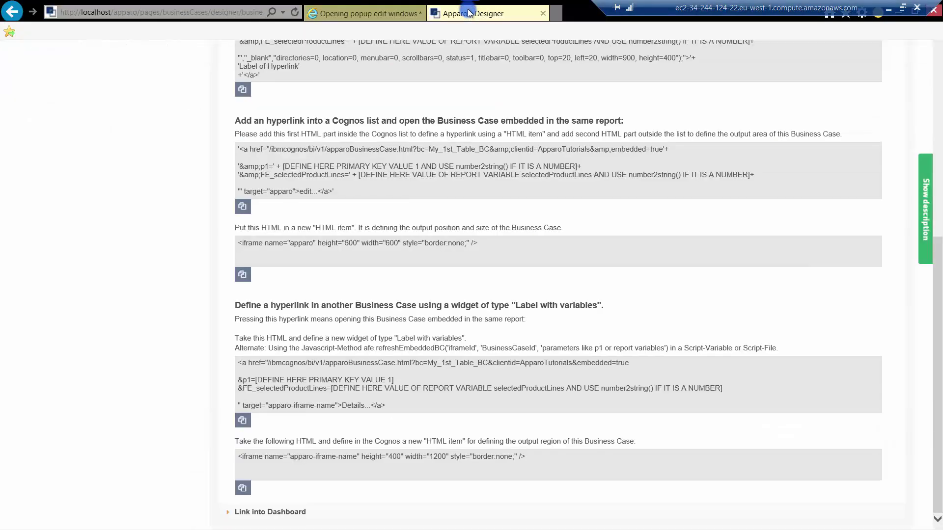
scroll(356, 211, "up", 8)
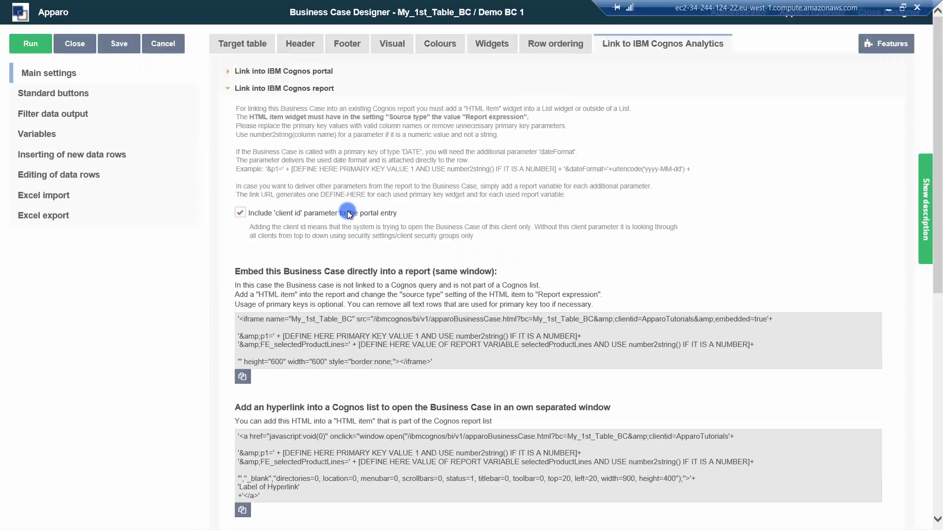
left_click(164, 49)
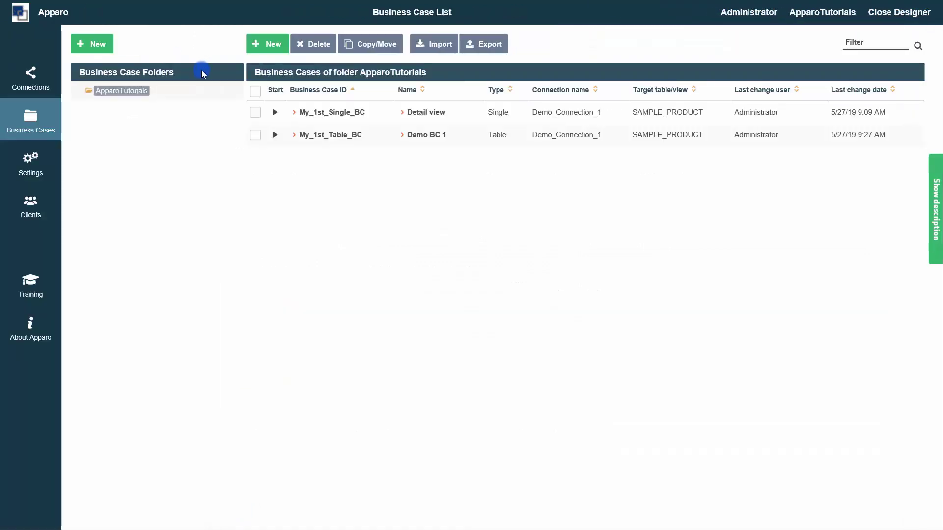
left_click(312, 112)
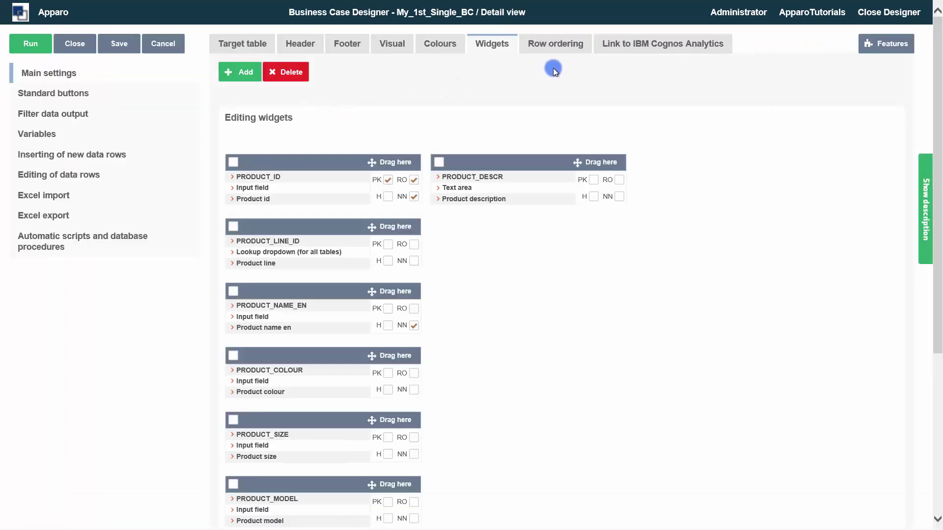
left_click(611, 49)
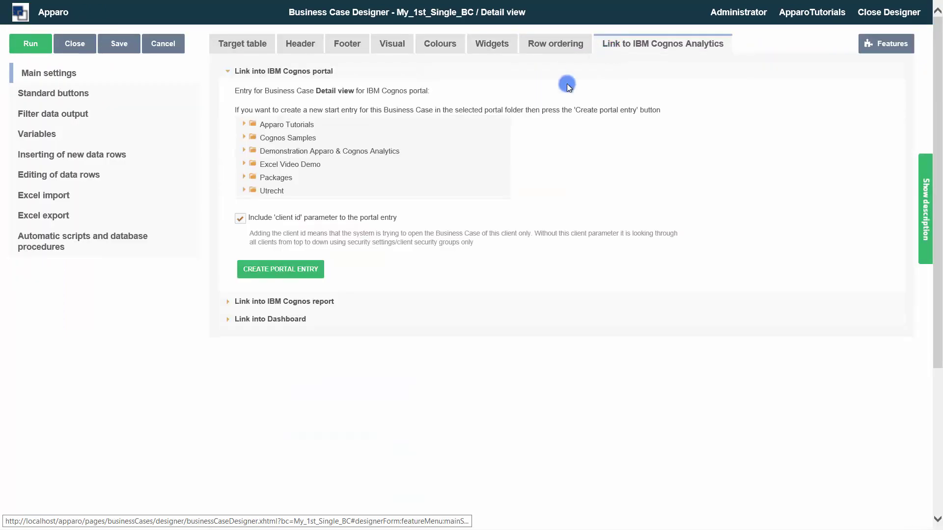
left_click(316, 301)
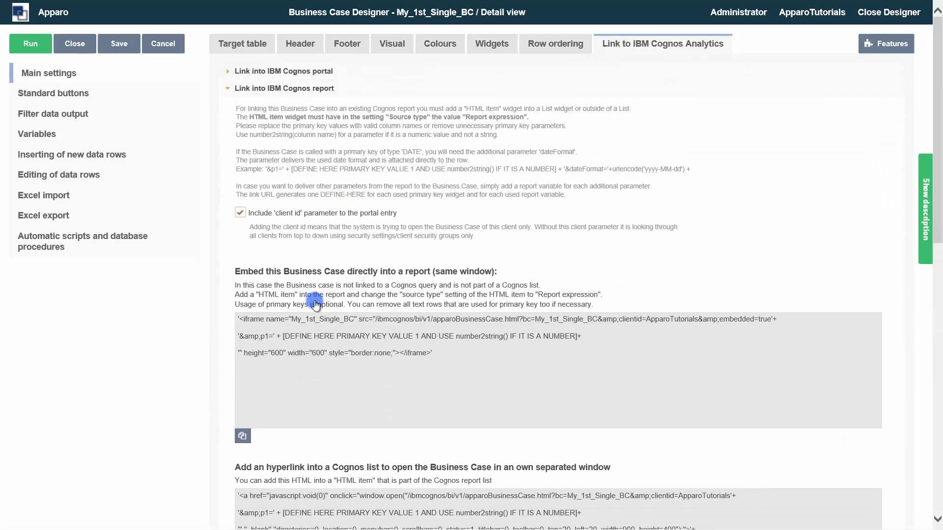
Copy the list hyperlink code for opening the business case in a separate window and paste it into the Cognos report expression.
scroll(315, 302, "down", 2)
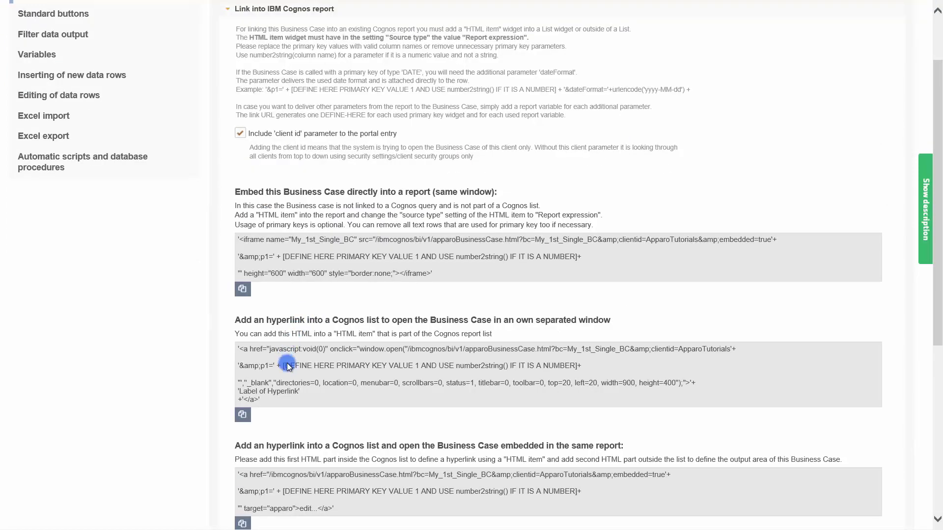
left_click_drag(262, 401, 222, 352)
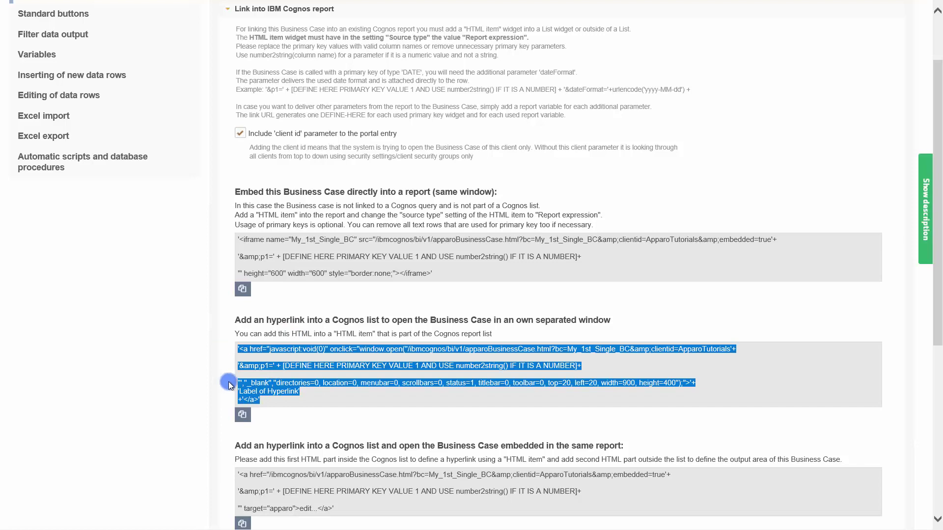
left_click(242, 413)
left_click(244, 391)
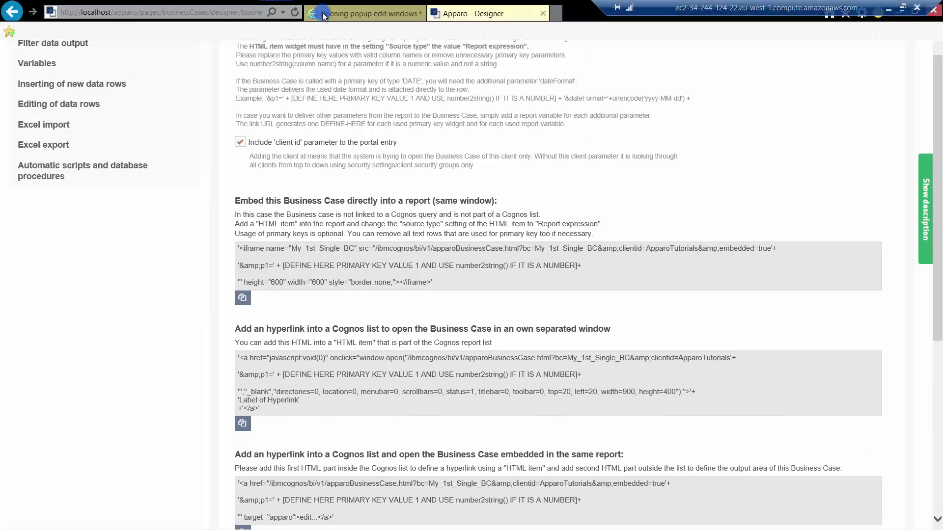
left_click(339, 13)
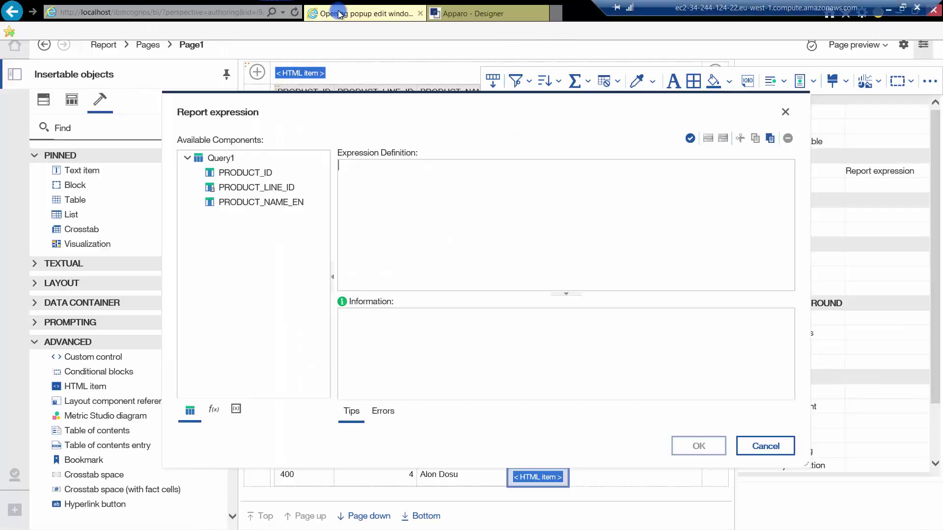
key("ctrl+v")
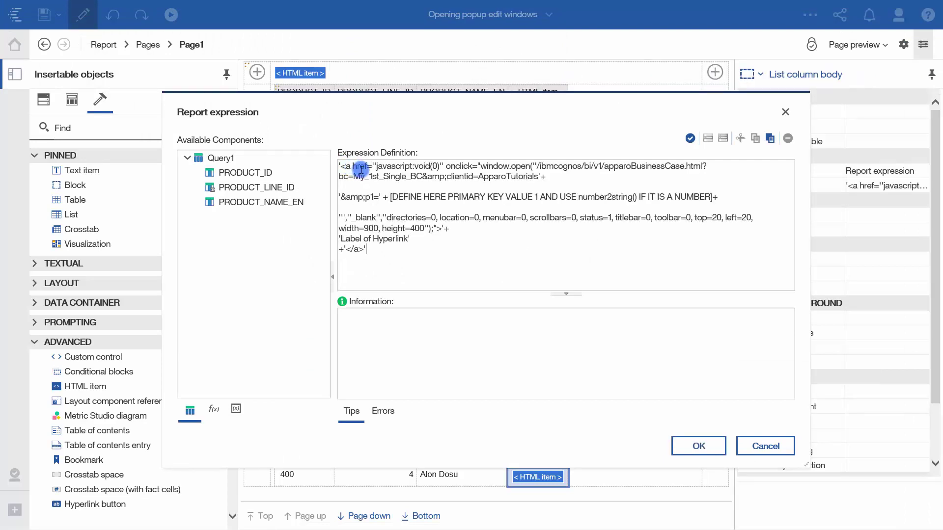
Replace the primary key placeholder in the expression with number2string([Query1].[PRODUCT_ID]).
left_click_drag(380, 198, 578, 197)
left_click(391, 197)
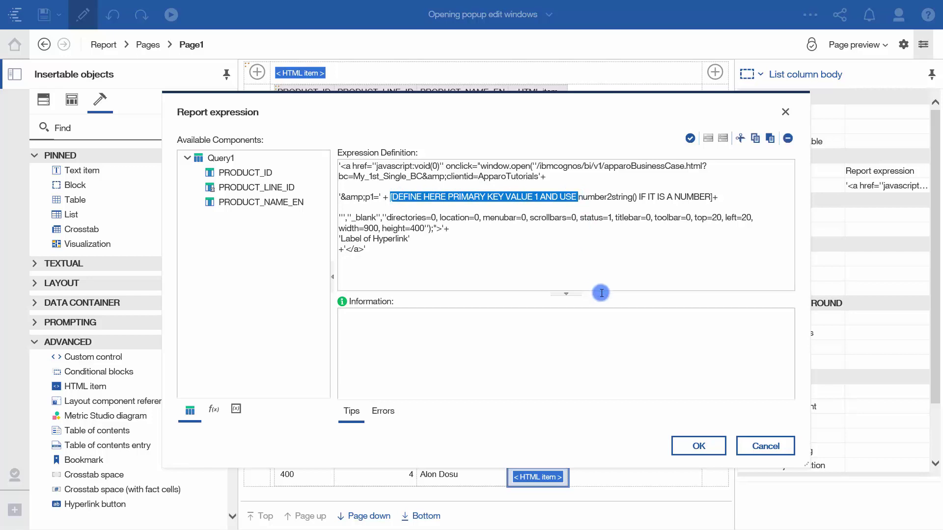
key("Delete")
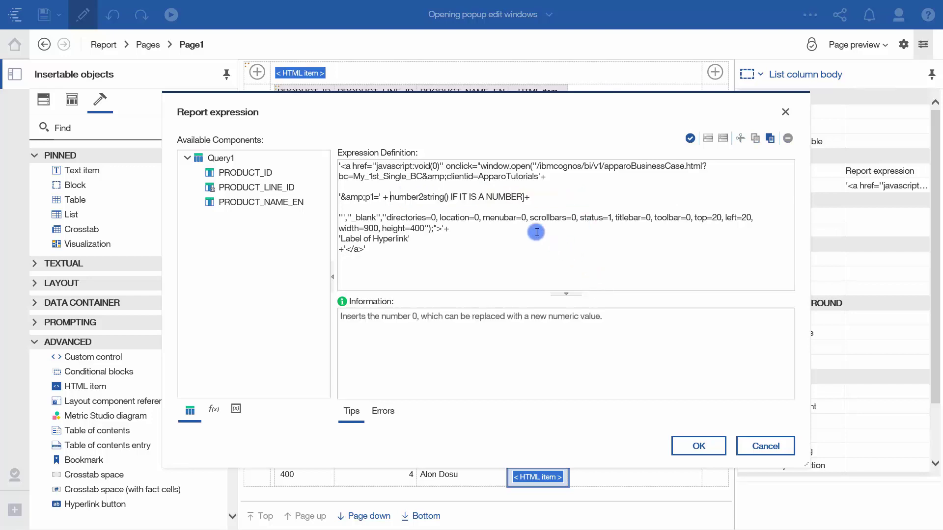
left_click_drag(452, 196, 501, 199)
key("Delete")
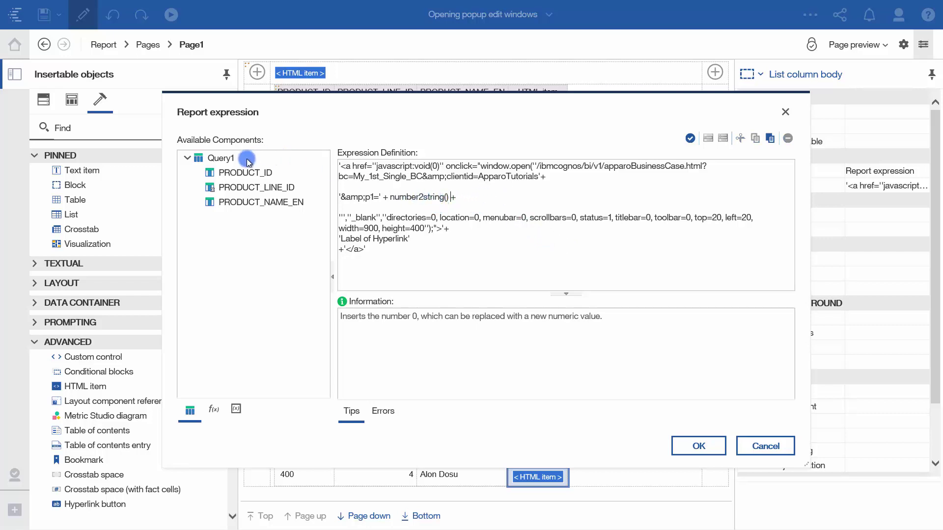
left_click_drag(239, 173, 448, 196)
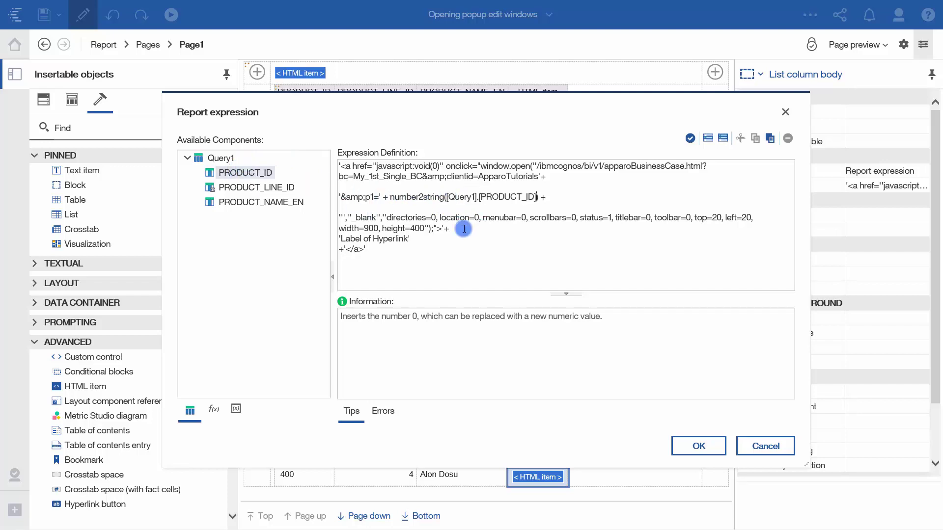
Change the hyperlink label in the expression to 'Open product details' and validate the expression.
left_click(408, 238)
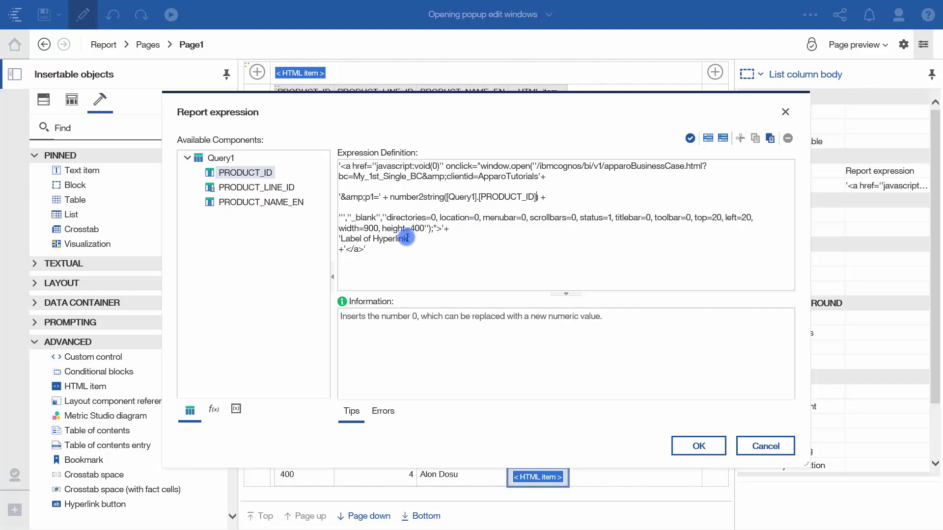
key("BackSpace")
key("BackSpace")
key("BackSpace")
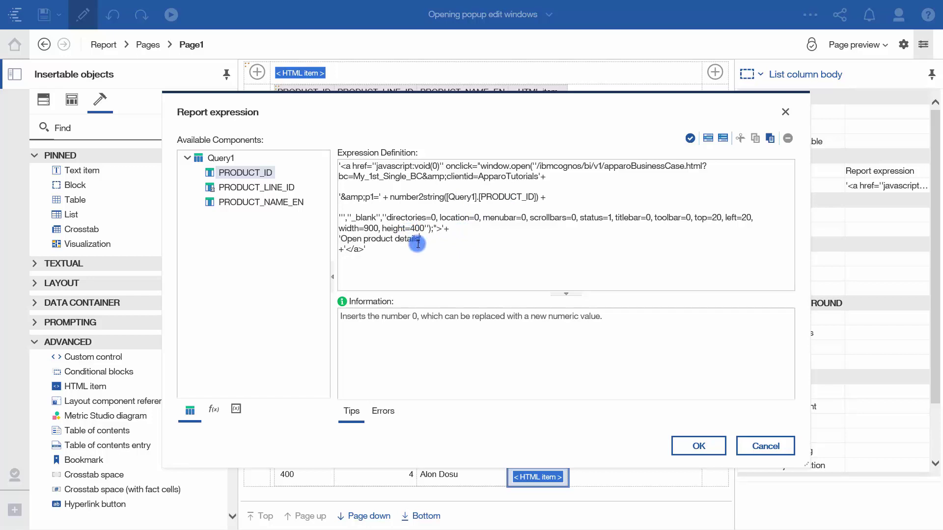
left_click(690, 139)
Set the popup window's width to 700 in the expression and accept it.
left_click(368, 228)
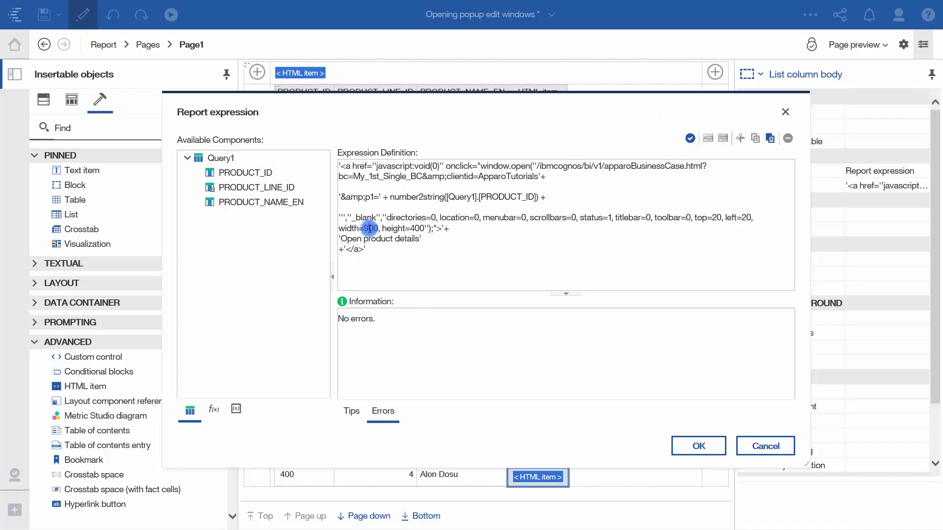
key("BackSpace")
type("7")
left_click(680, 444)
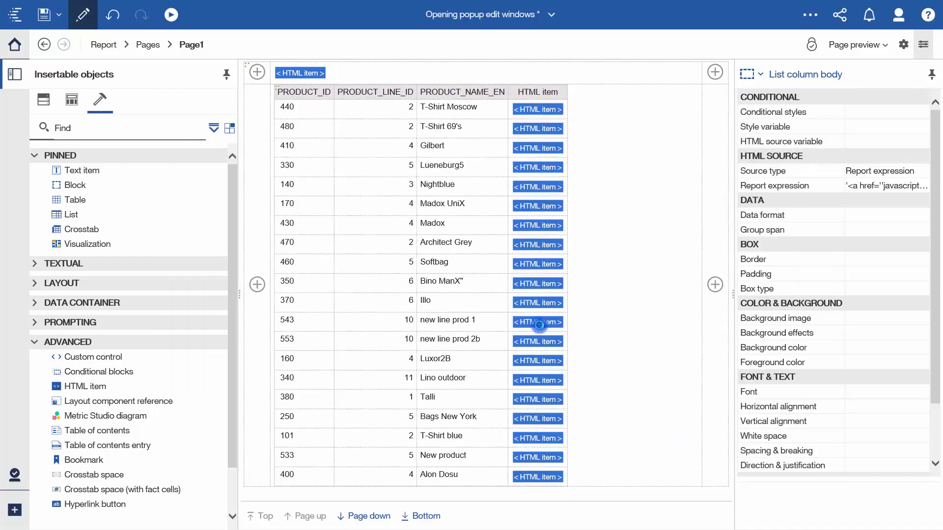
Preview the report, open the product details of T-Shirt 69's, check its product id, and cancel the popup.
left_click(78, 19)
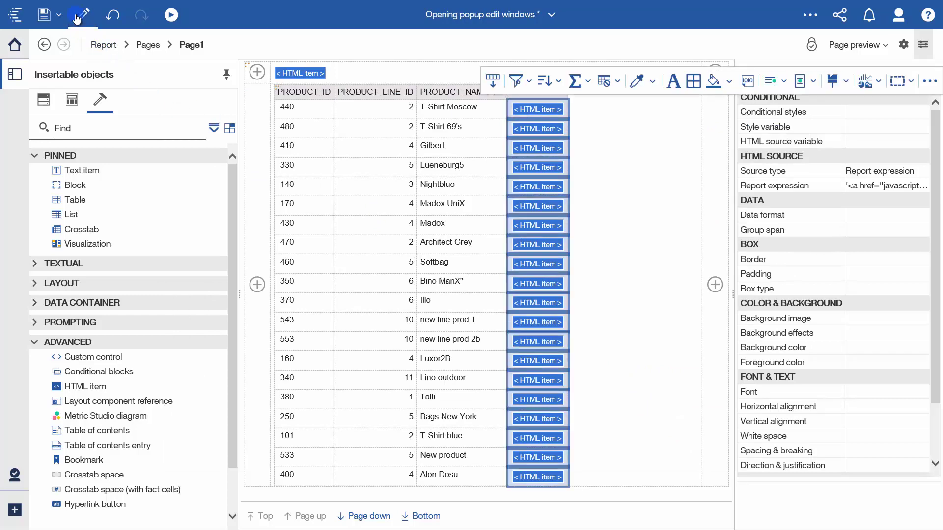
left_click(290, 88)
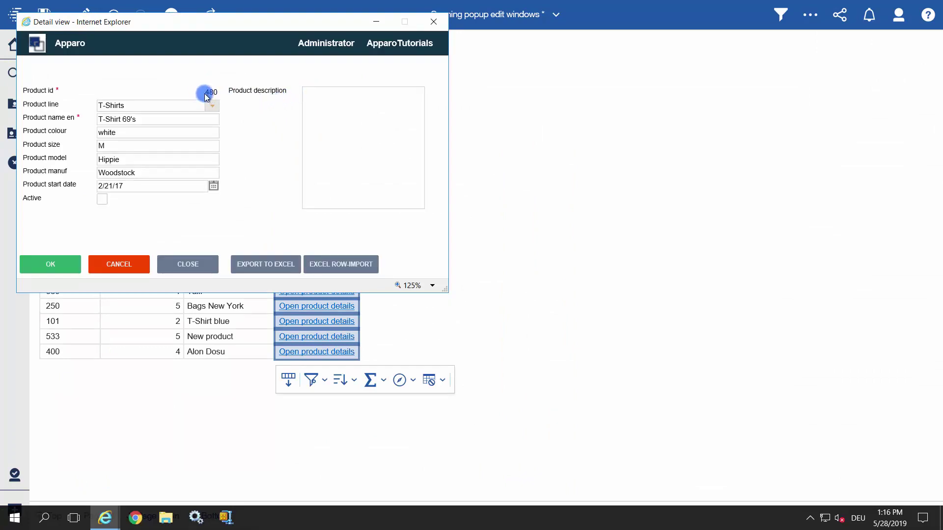
left_click_drag(204, 92, 216, 93)
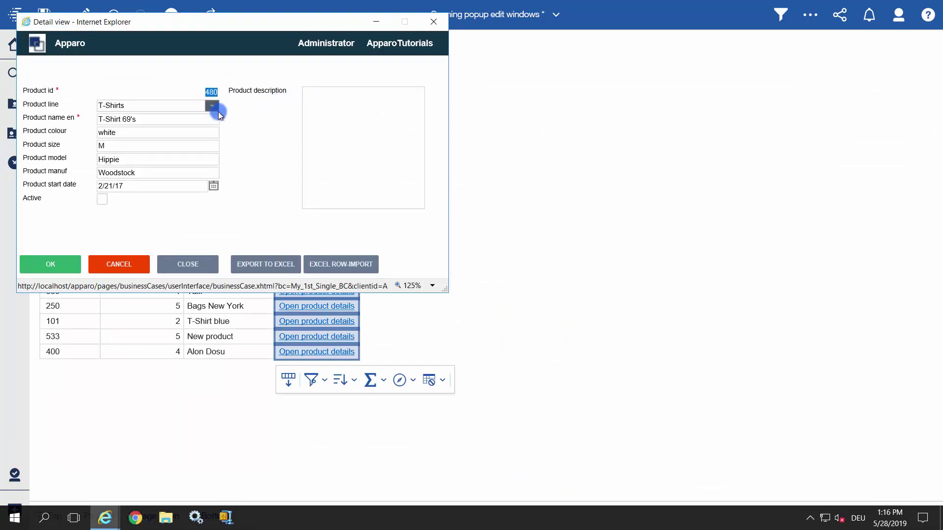
left_click(117, 261)
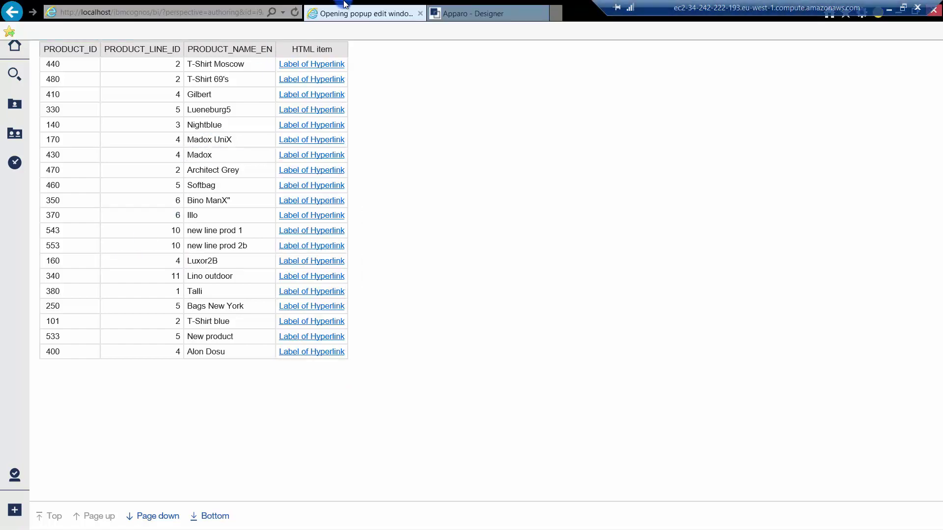
Switch to the Apparo Designer and add a report variable named Var_Name to the My_1st_Single_BC business case.
left_click(441, 12)
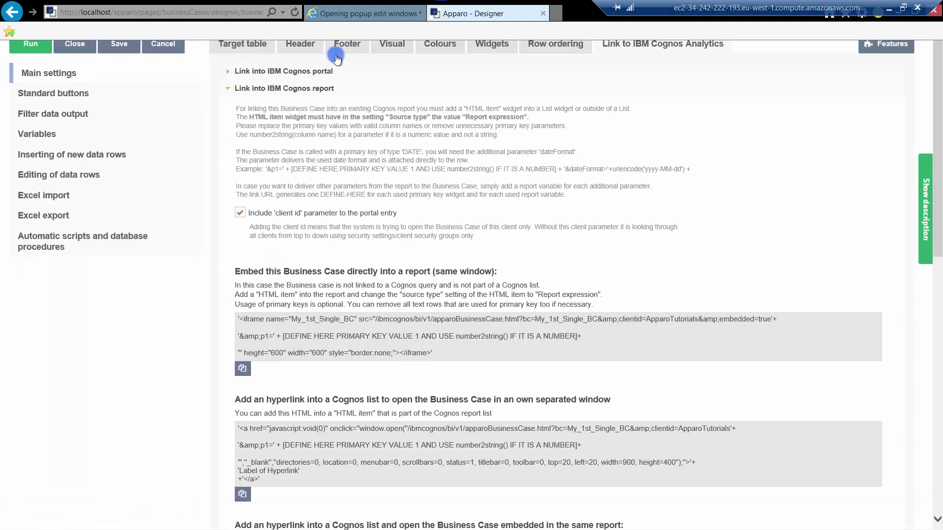
left_click(47, 137)
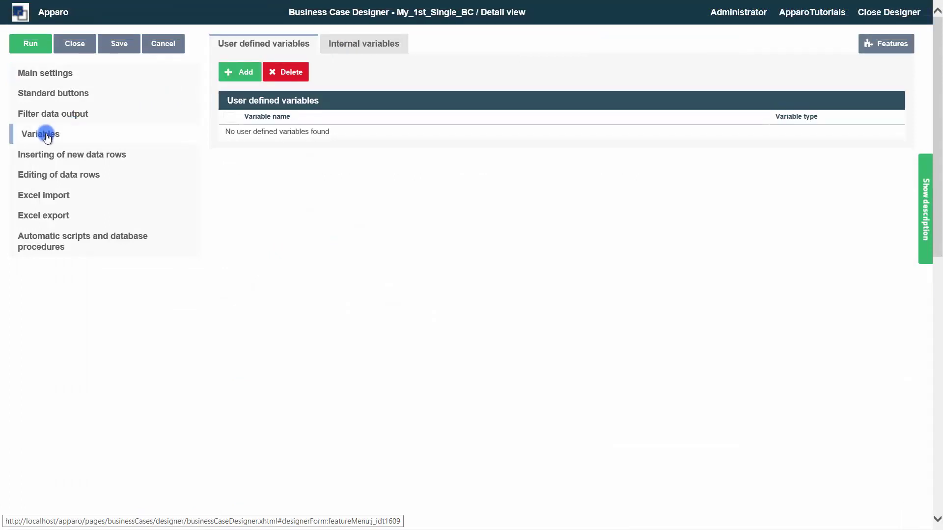
left_click(232, 74)
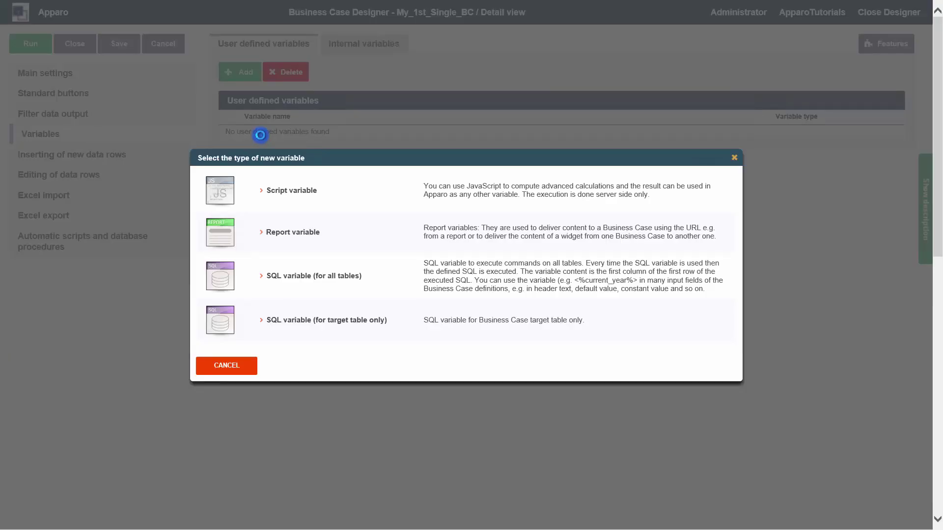
left_click(286, 233)
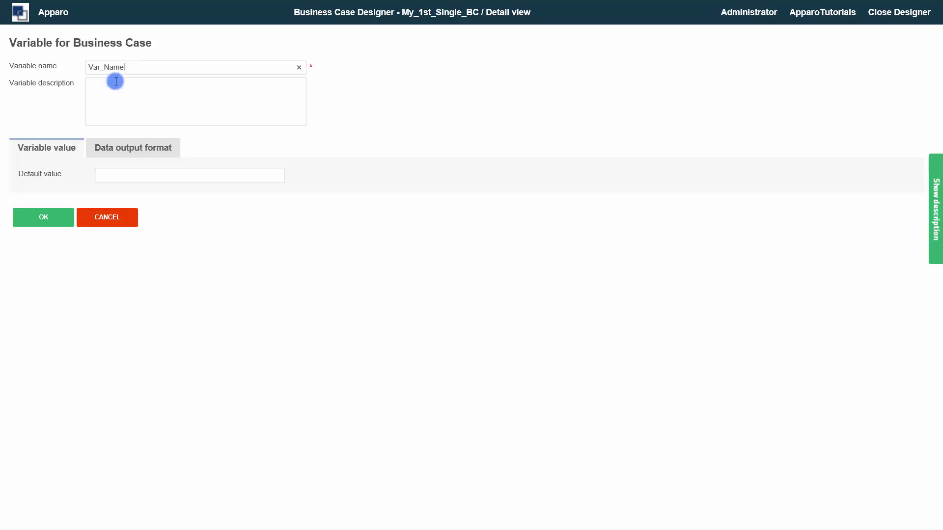
left_click(38, 216)
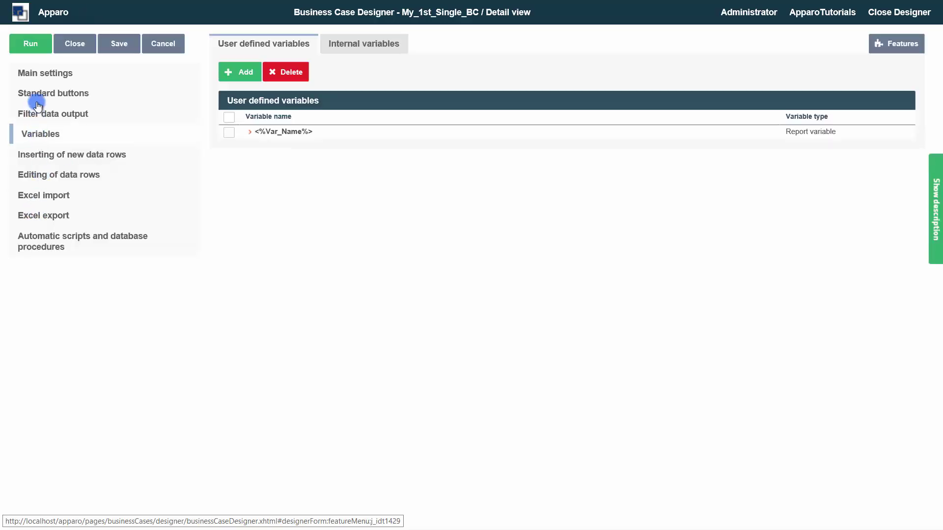
Set the business case's English header title to 'Details of product: <%Var_Name%>' and save the business case.
left_click(46, 71)
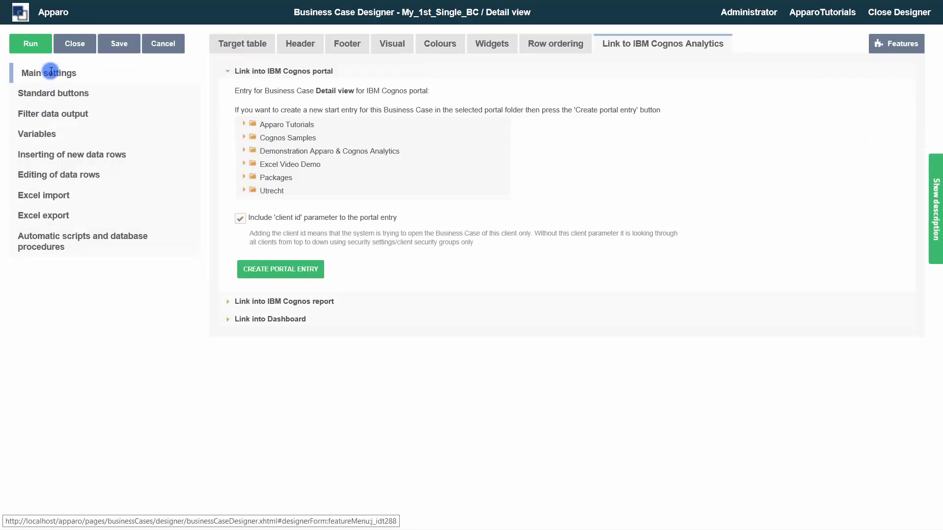
left_click(307, 47)
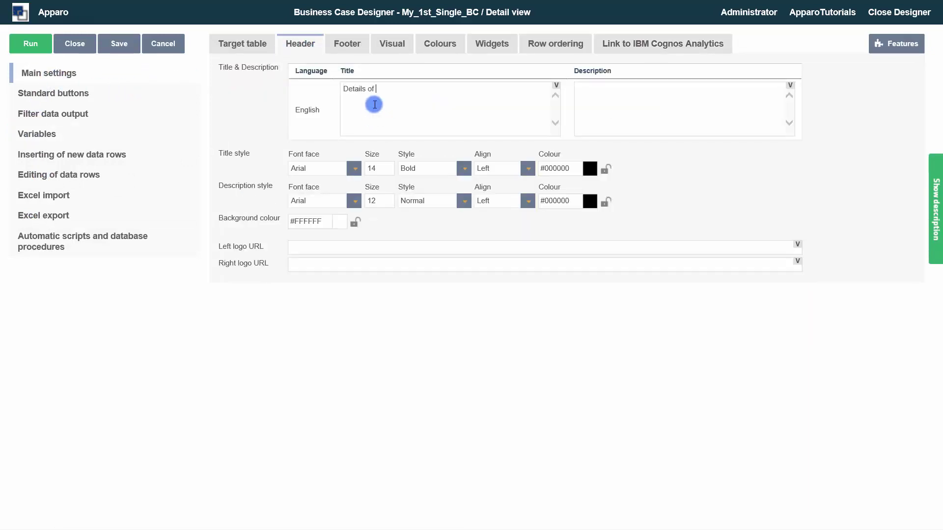
left_click(556, 85)
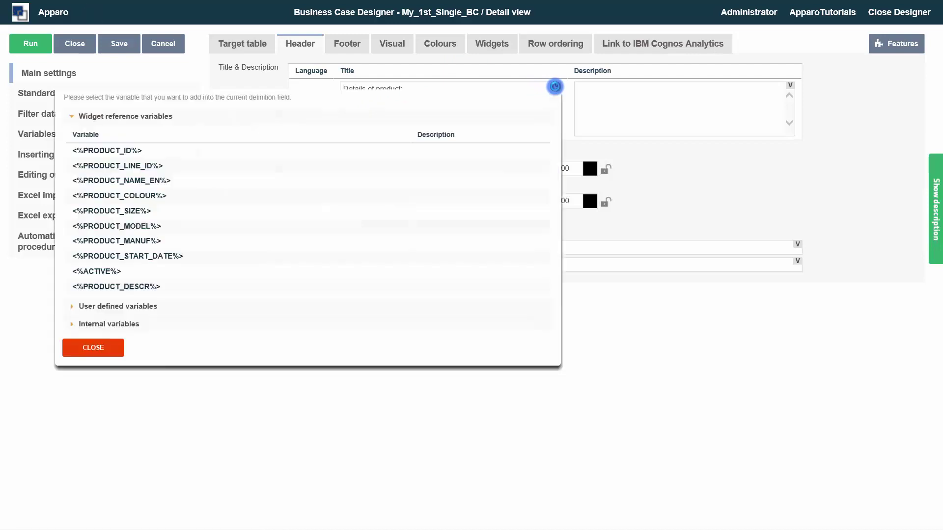
left_click(132, 305)
left_click(106, 169)
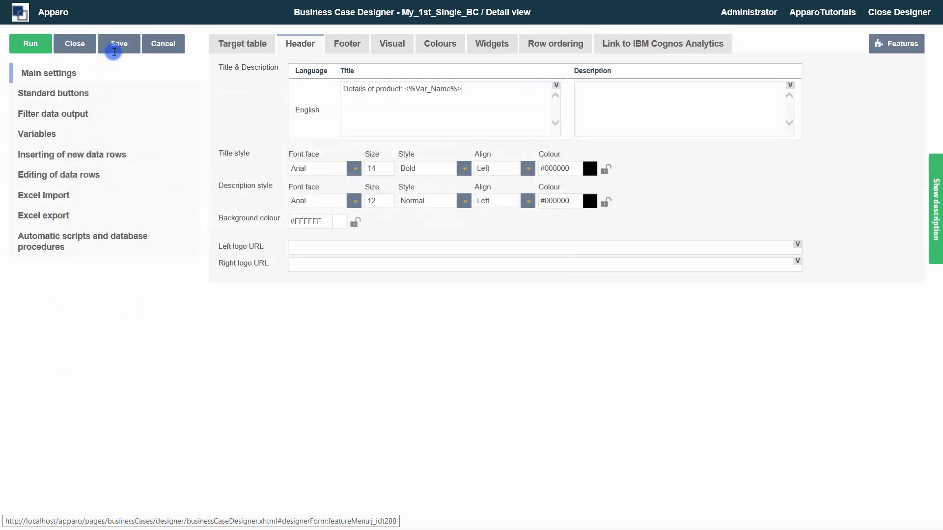
left_click(119, 45)
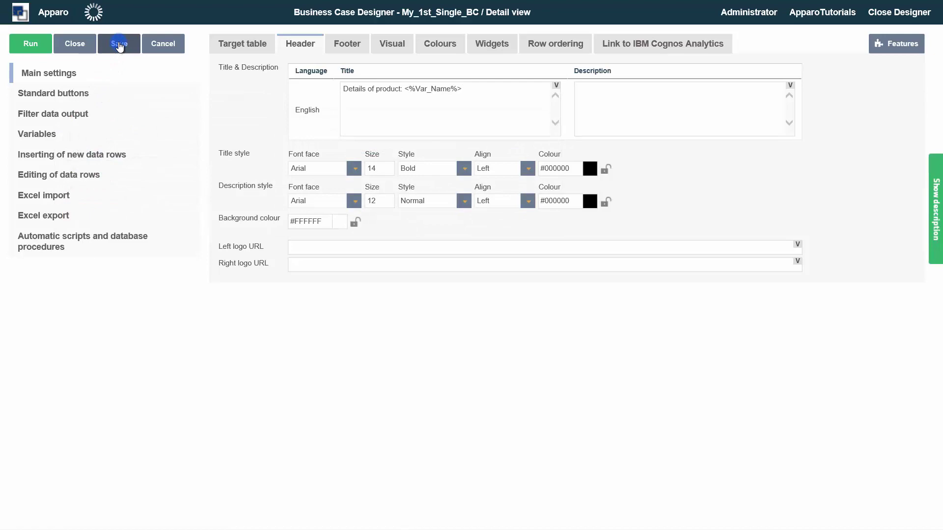
Copy the FE_Var_Name parameter line from the Cognos report link code that opens the business case in a separated window.
left_click(634, 54)
left_click(265, 301)
scroll(314, 339, "down", 2)
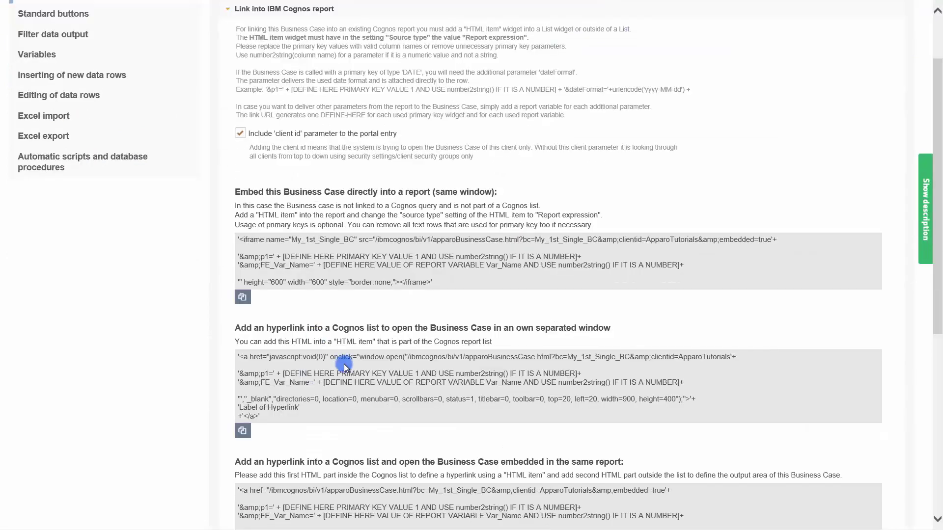
left_click_drag(681, 387, 237, 385)
key("ctrl+c")
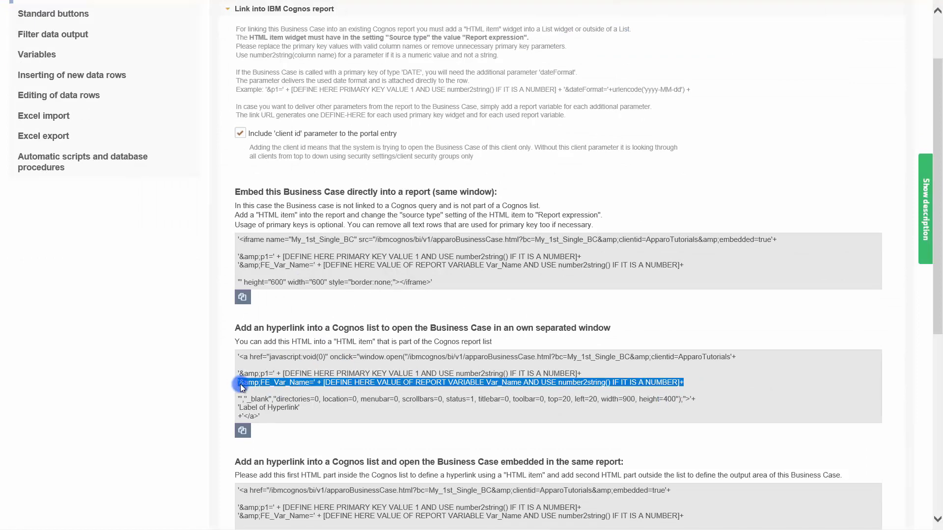
Return to the Cognos report and paste the FE_Var_Name line below the p1 parameter in the list HTML item's expression.
scroll(240, 384, "up", 2)
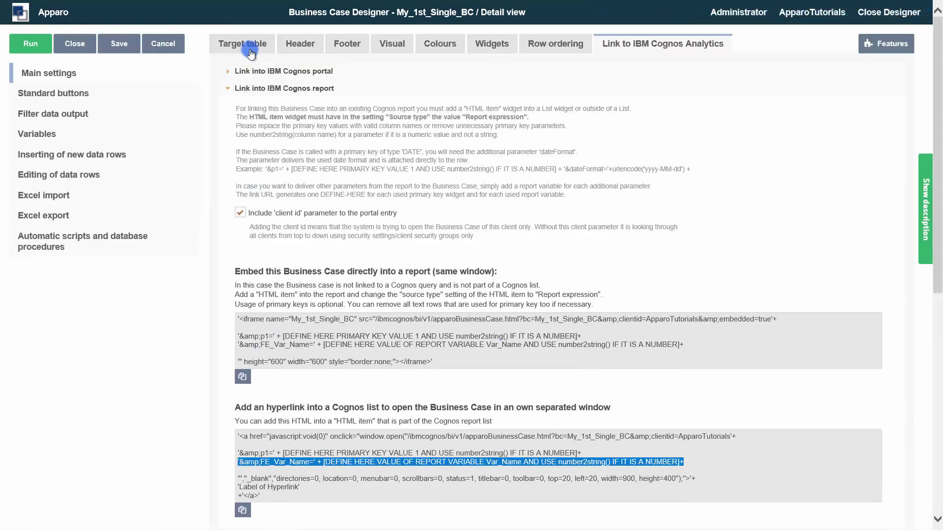
mouse_move(248, 7)
left_click(360, 13)
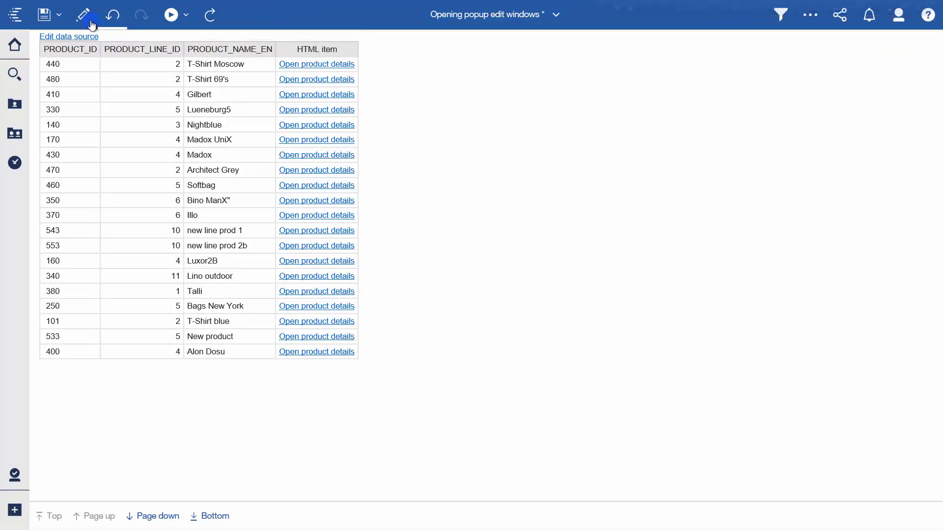
left_click(87, 20)
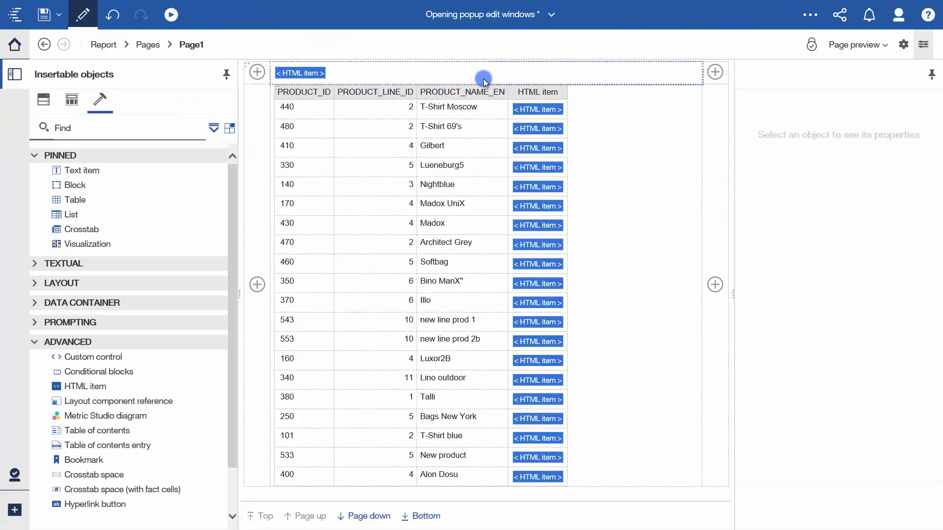
left_click(527, 111)
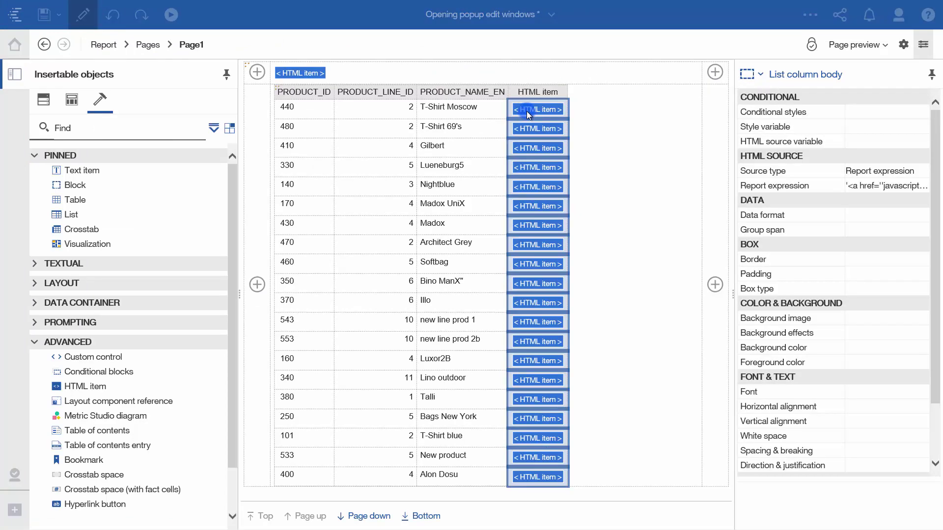
double_click(527, 111)
left_click(400, 211)
key("ctrl+v")
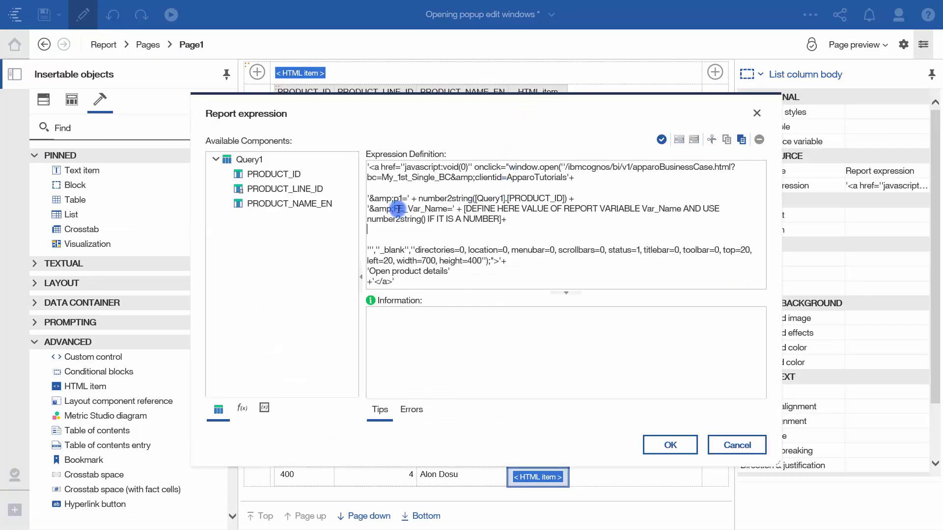
Replace the report variable placeholder with [Query1].[PRODUCT_NAME_EN], then validate and accept the expression.
left_click_drag(464, 209, 493, 220)
key("Delete")
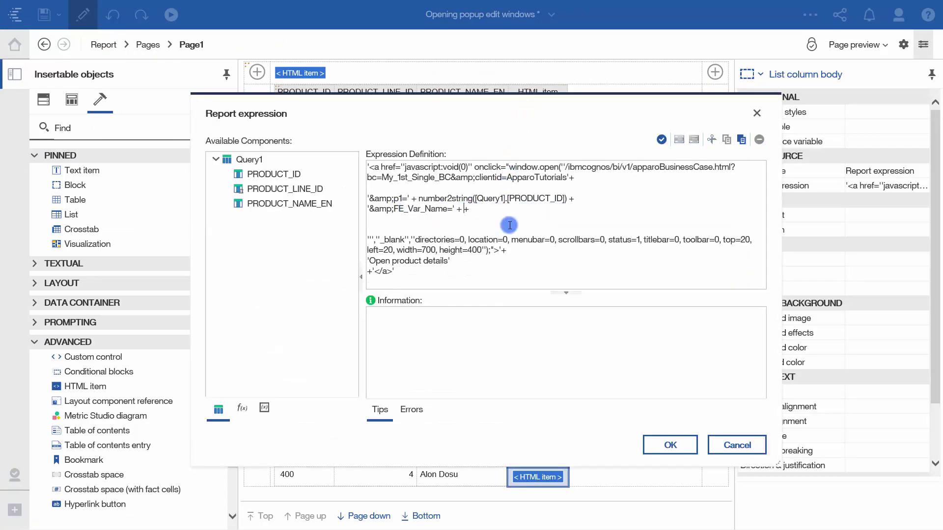
left_click_drag(290, 203, 464, 210)
left_click(661, 140)
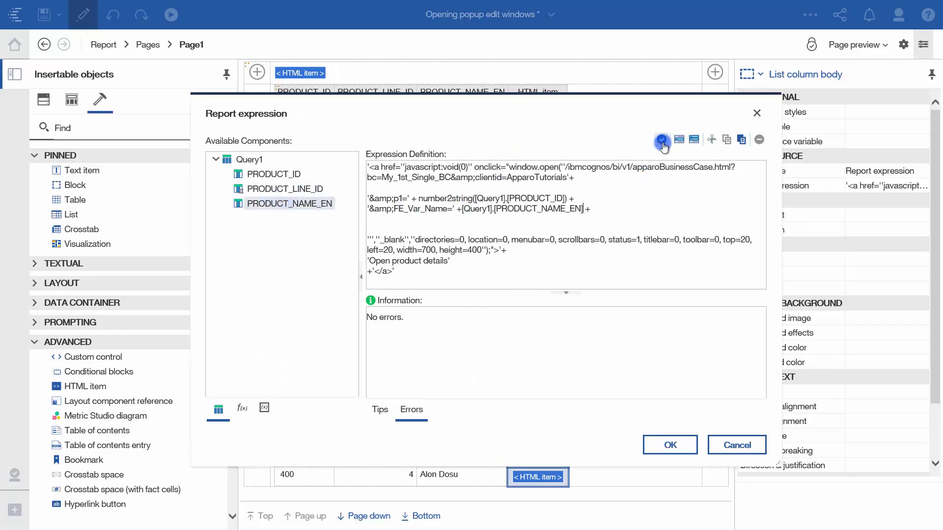
left_click(669, 444)
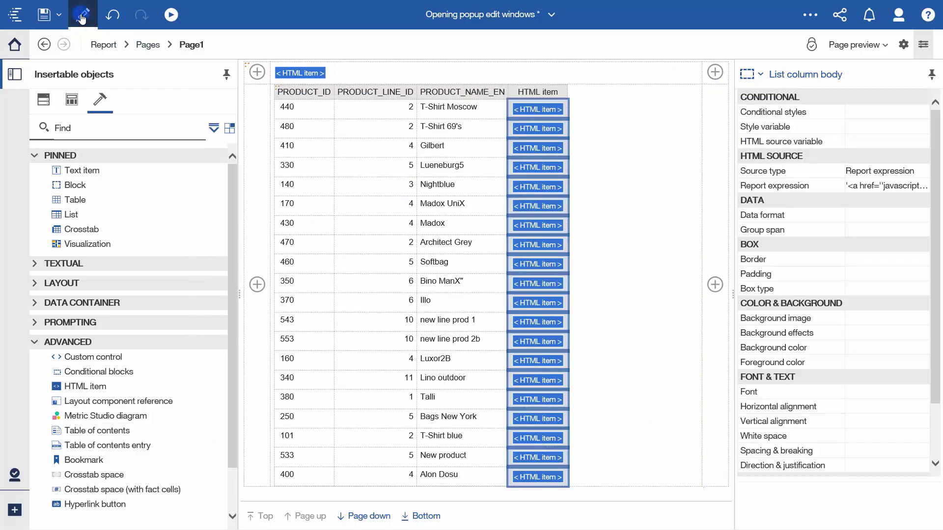
Preview the report, open the product details of T-Shirt 69's, and check the product name in the popup's title.
left_click(95, 20)
left_click(309, 84)
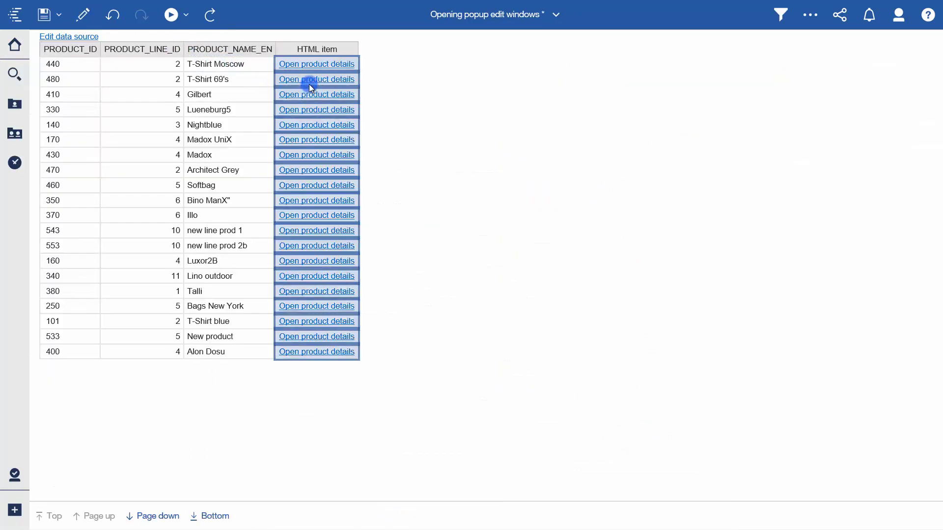
left_click(311, 82)
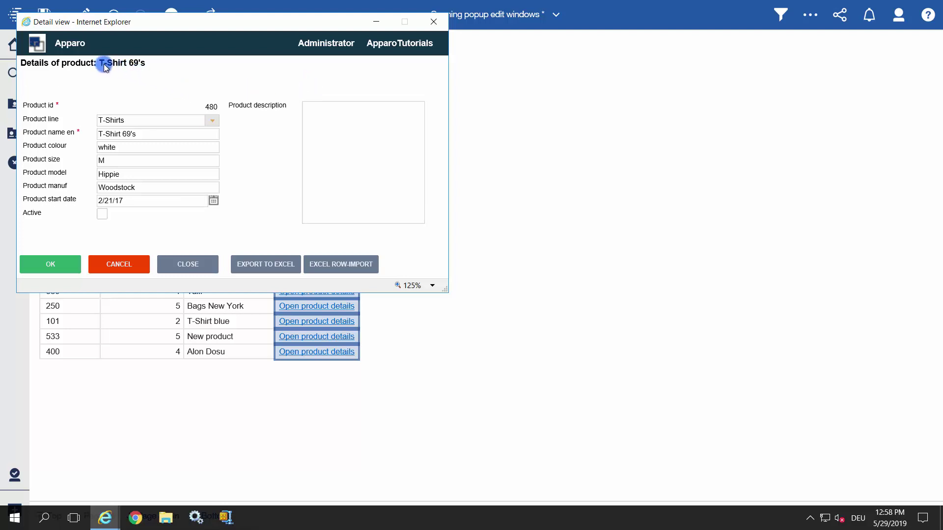
left_click_drag(104, 64, 146, 70)
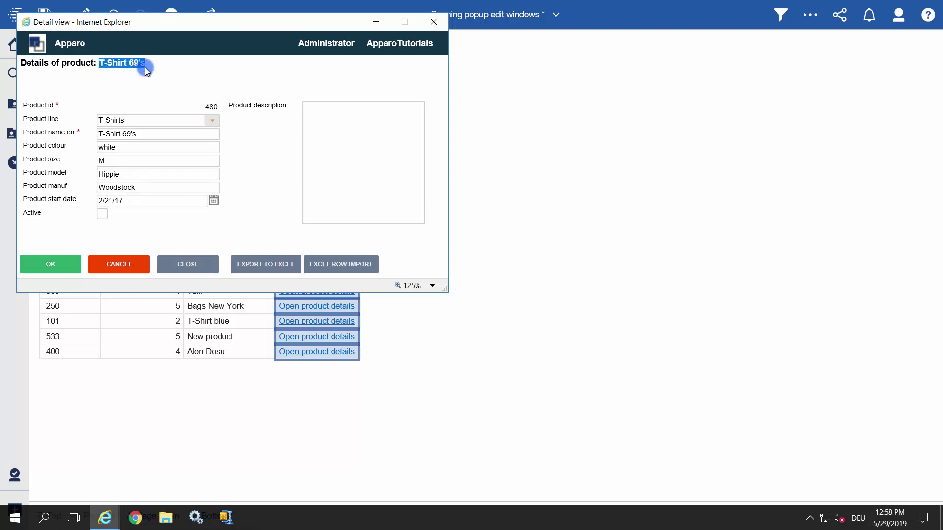